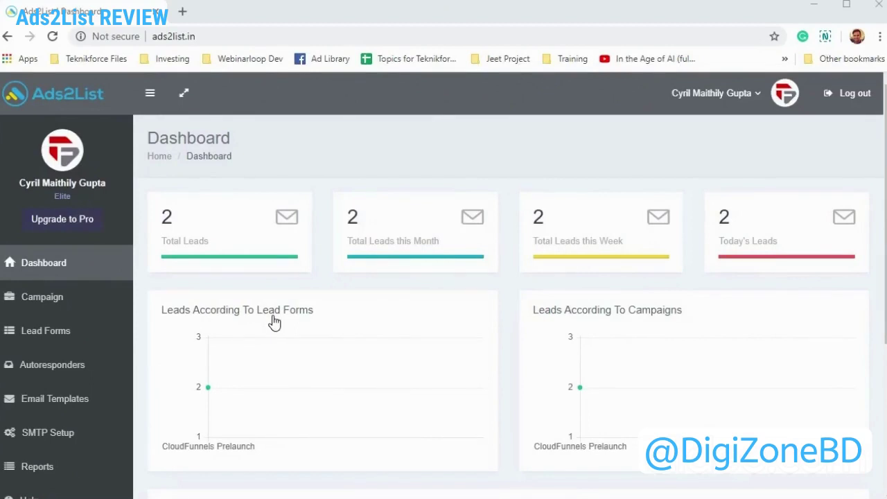
- Review the existing SendGrid account in Ads2List's Autoresponders list
scroll(55, 359, "down", 1)
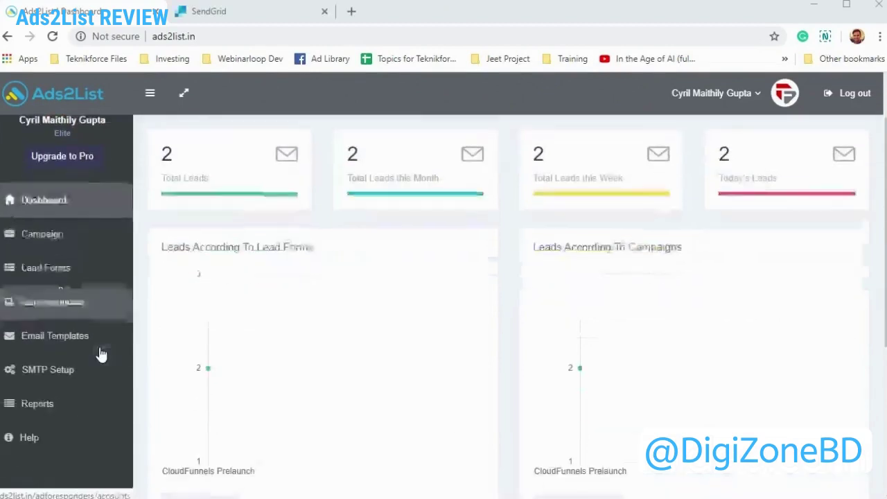
scroll(54, 305, "up", 1)
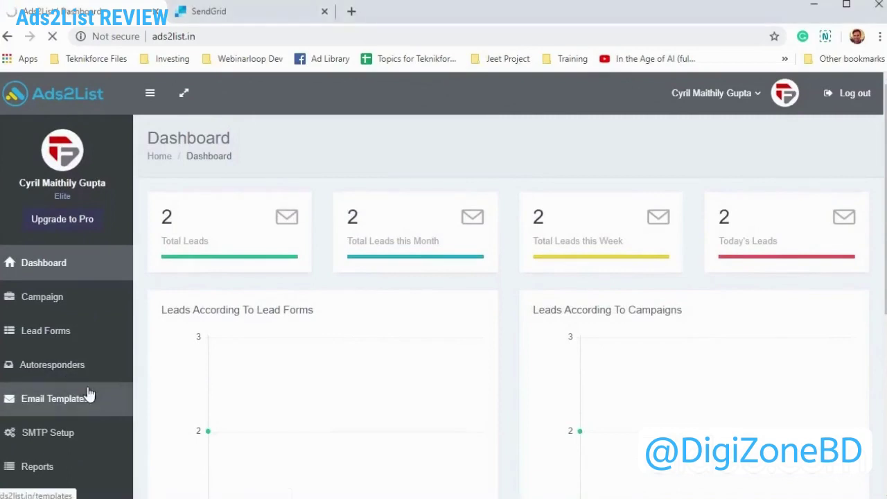
scroll(309, 338, "down", 1)
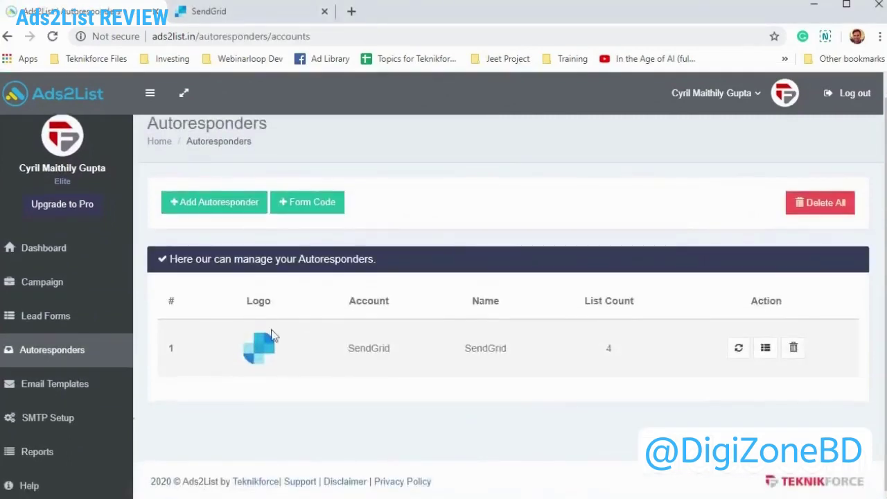
double_click(360, 352)
- Add a new autoresponder and choose SendGrid as its service after searching 'send'
left_click(244, 202)
left_click(334, 259)
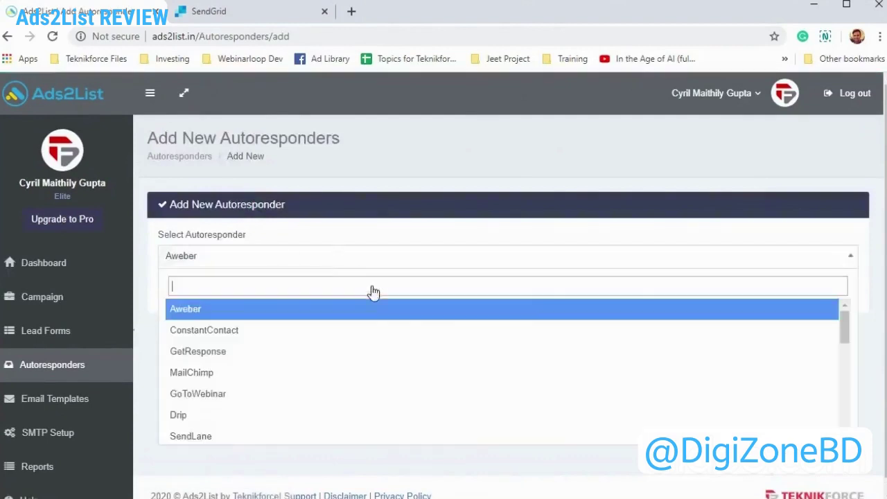
scroll(443, 346, "down", 1)
scroll(458, 354, "down", 1)
scroll(458, 354, "down", 2)
scroll(459, 354, "down", 2)
scroll(459, 354, "down", 1)
type("send")
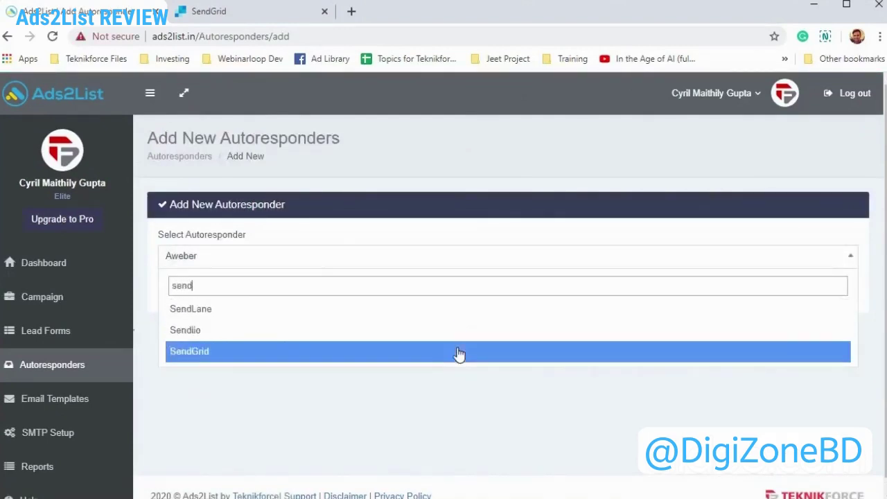
left_click(452, 356)
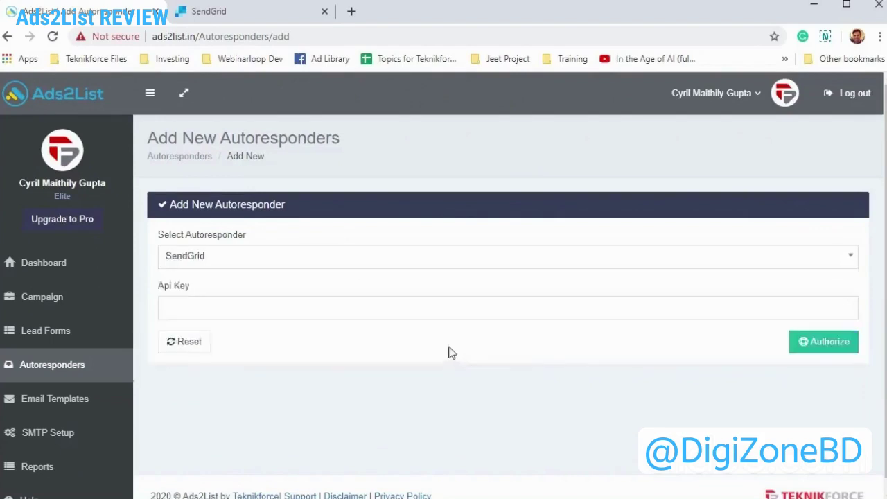
- Begin a new restricted-access API key in SendGrid's API key settings
left_click(205, 308)
left_click(437, 428)
left_click(236, 11)
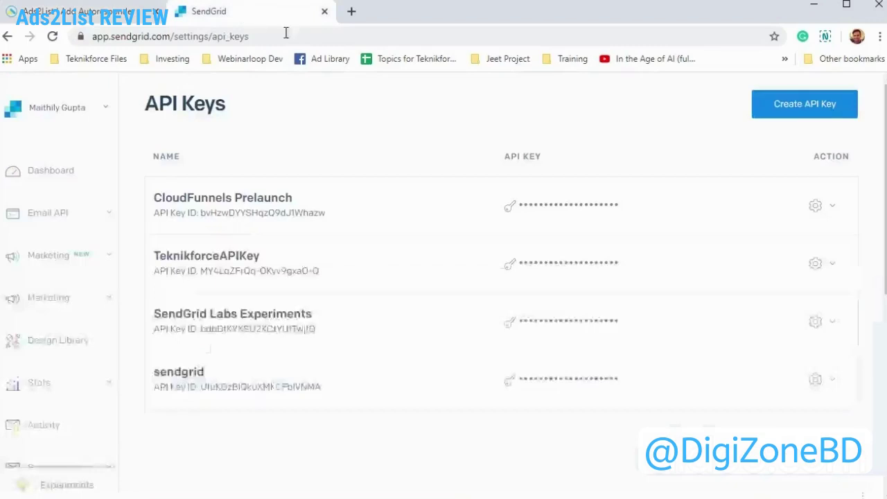
left_click(805, 103)
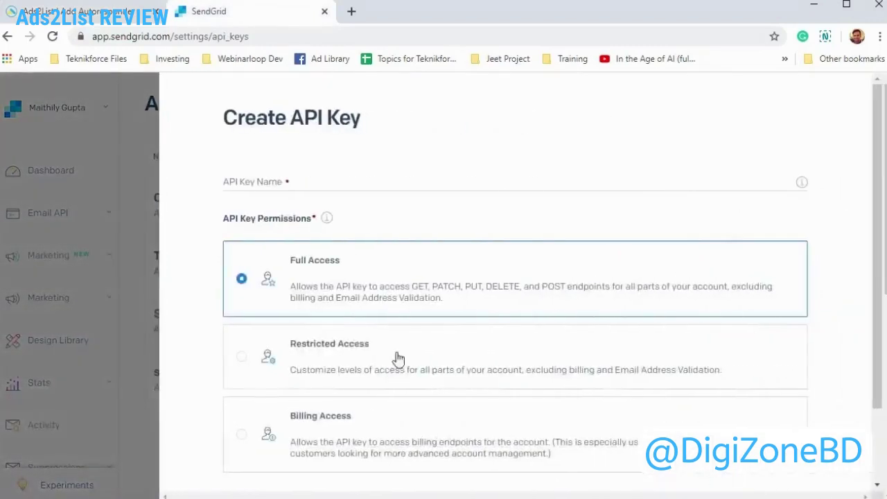
left_click(257, 372)
- Name the key 'Tes', create it, and copy the new API key
scroll(662, 174, "down", 15)
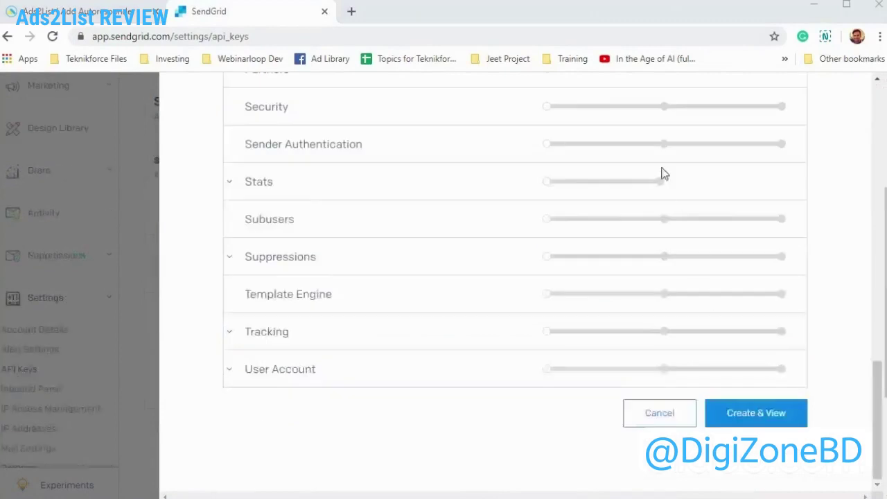
left_click(766, 413)
left_click(369, 184)
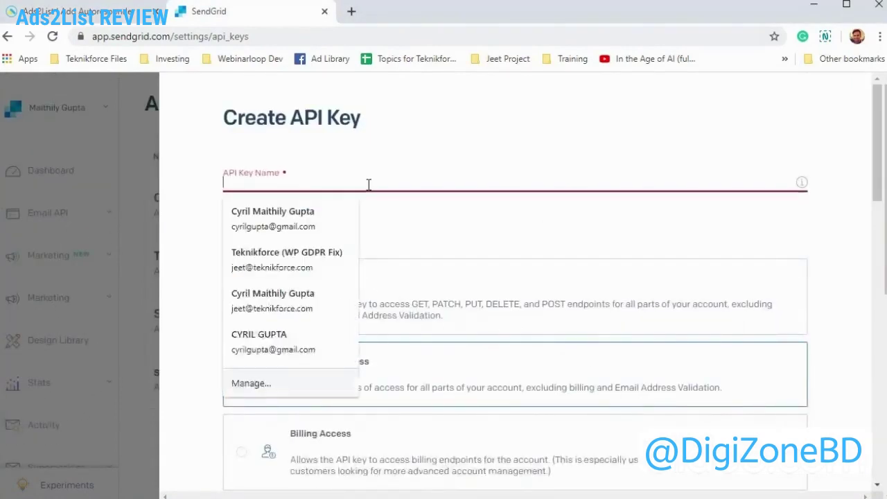
type("Tes")
scroll(548, 272, "down", 5)
scroll(677, 173, "down", 10)
scroll(753, 393, "down", 10)
left_click(755, 412)
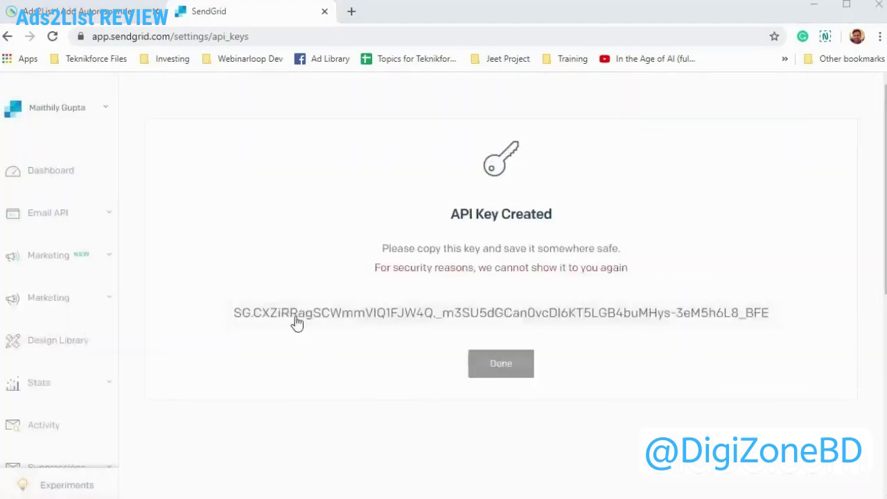
left_click(248, 315)
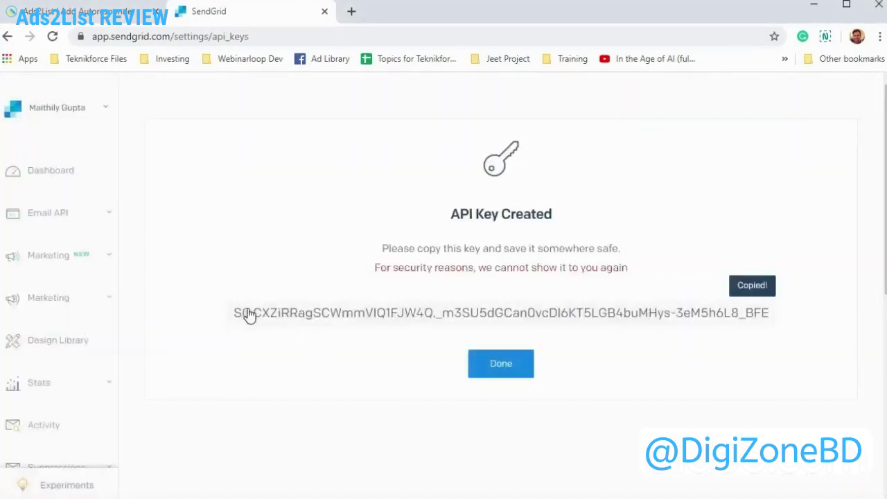
- Paste the SendGrid key into Ads2List, authorize it, and sync the new account's four lists
left_click(69, 13)
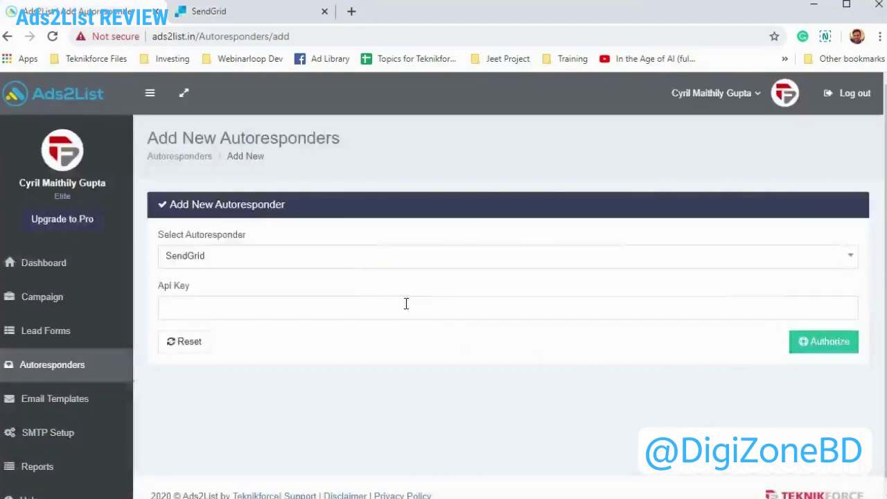
left_click(406, 303)
key("ctrl+v")
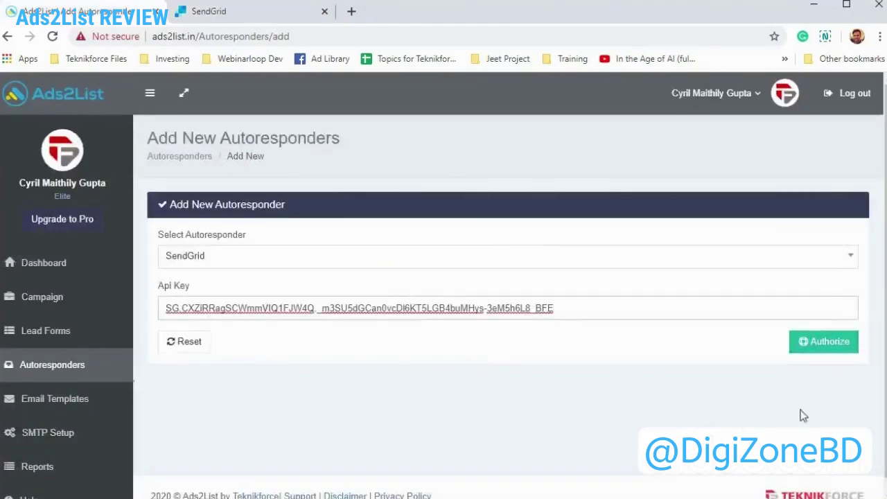
left_click(830, 352)
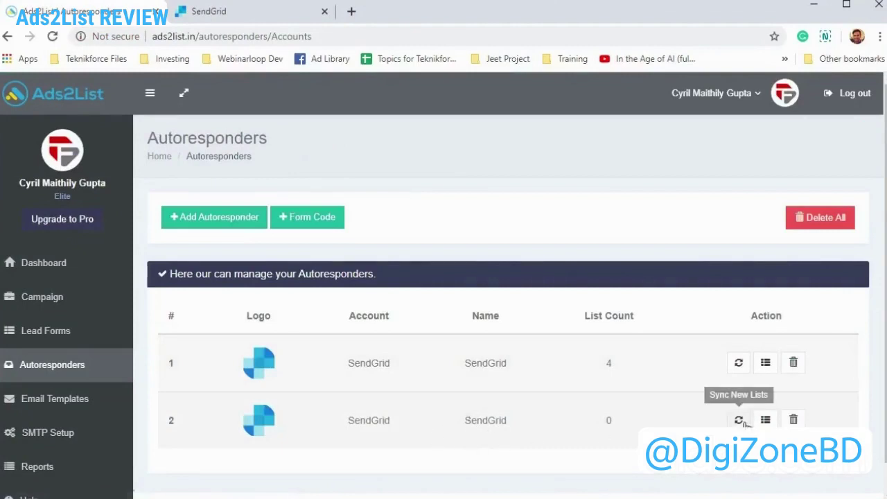
left_click(739, 419)
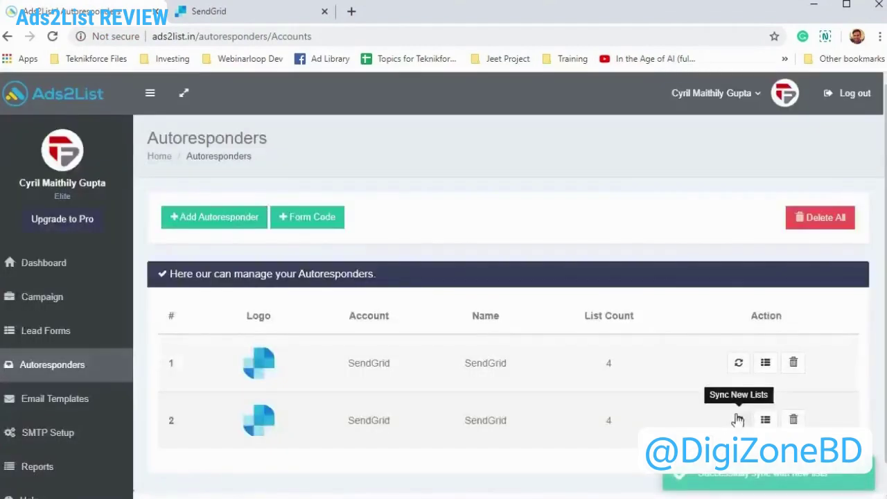
left_click_drag(621, 428, 602, 424)
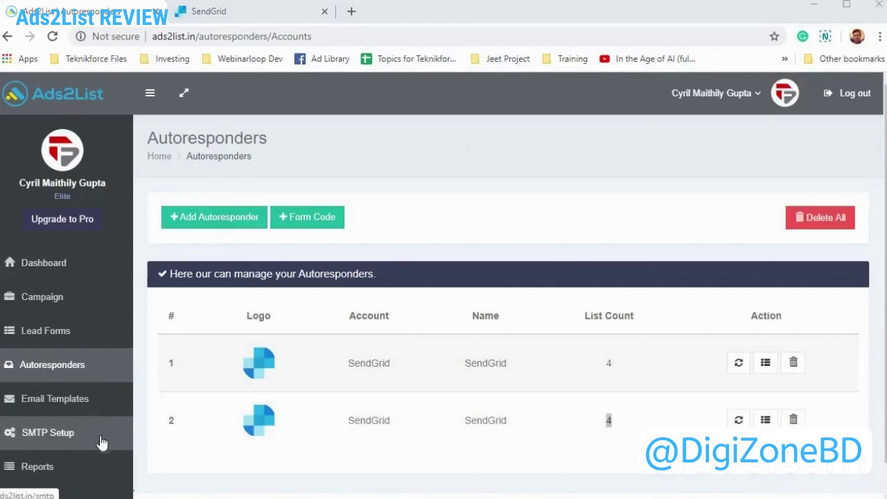
- Add a lead form named 'My lead form' under Ads2List's Lead Forms
scroll(39, 430, "down", 1)
left_click(25, 310)
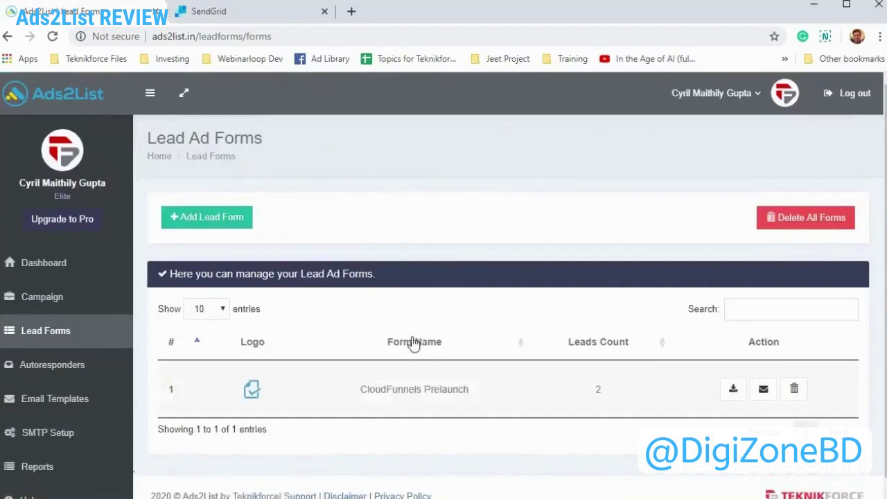
scroll(409, 341, "down", 1)
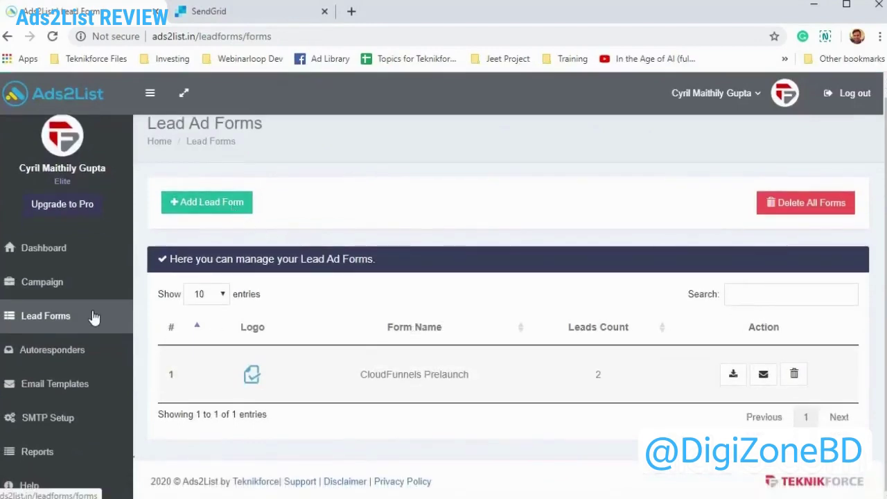
left_click(194, 208)
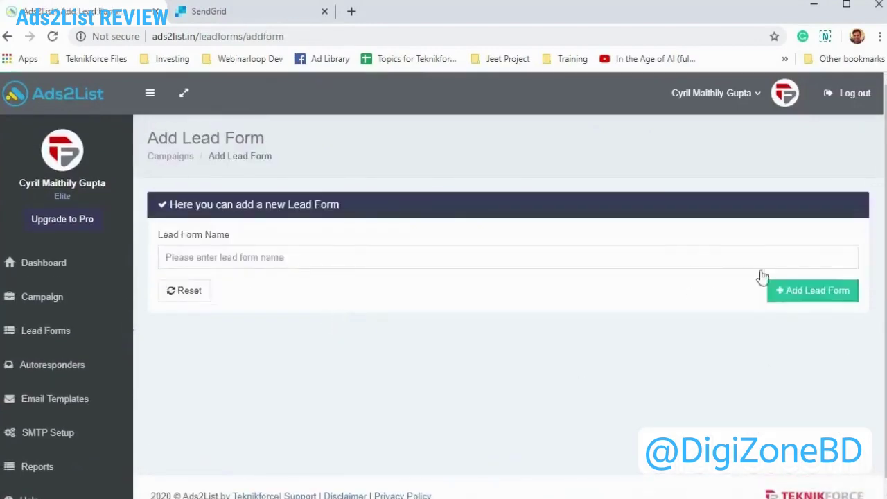
left_click(679, 255)
type("My lead form")
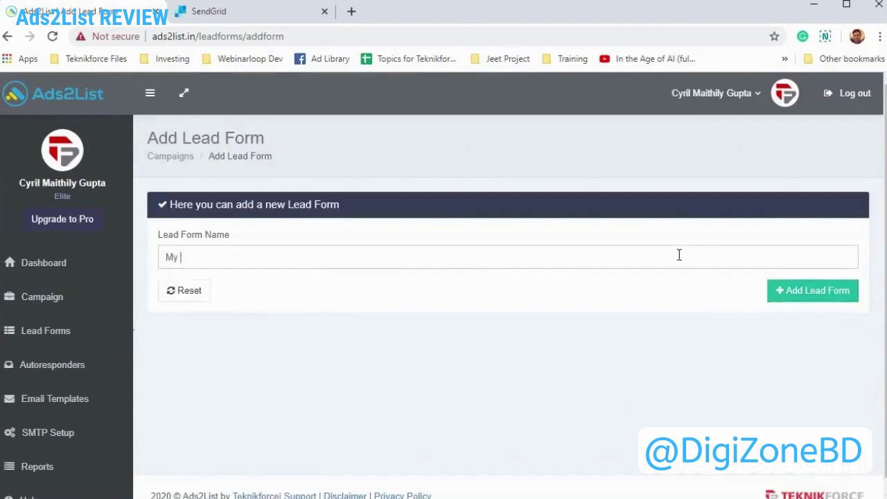
left_click(821, 286)
scroll(464, 395, "down", 1)
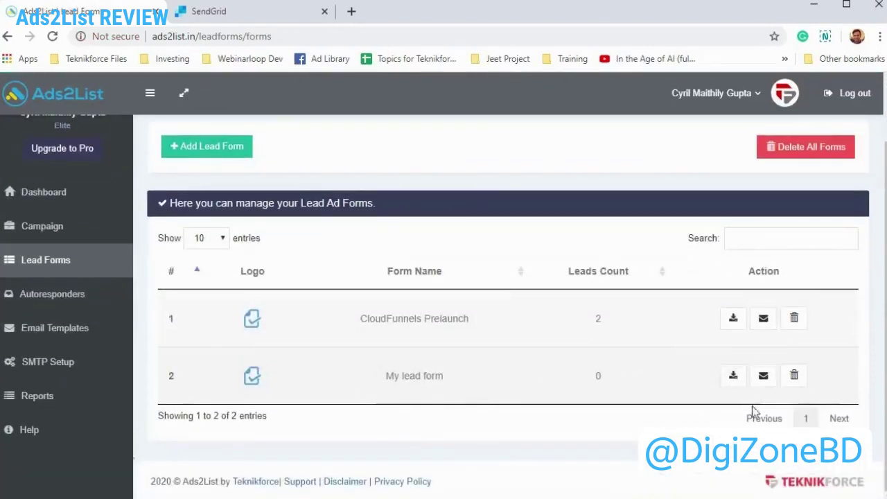
left_click(76, 227)
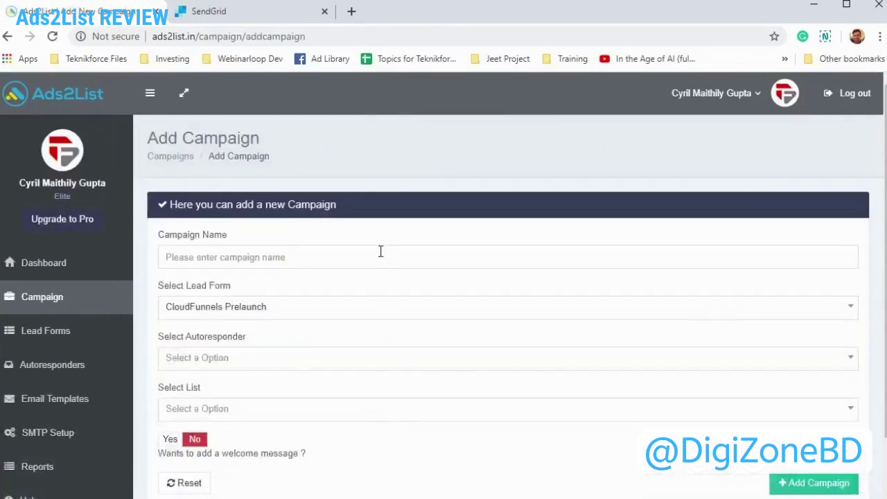
- Save a campaign 'My lead form' using My lead form, the second SendGrid account, and CloudFunnels Prelaunch list
left_click(380, 251)
type("My lead form")
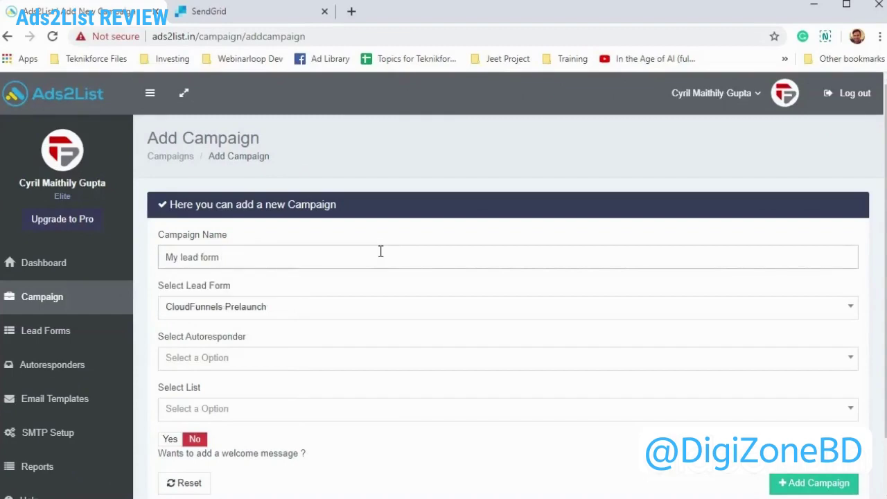
left_click(388, 313)
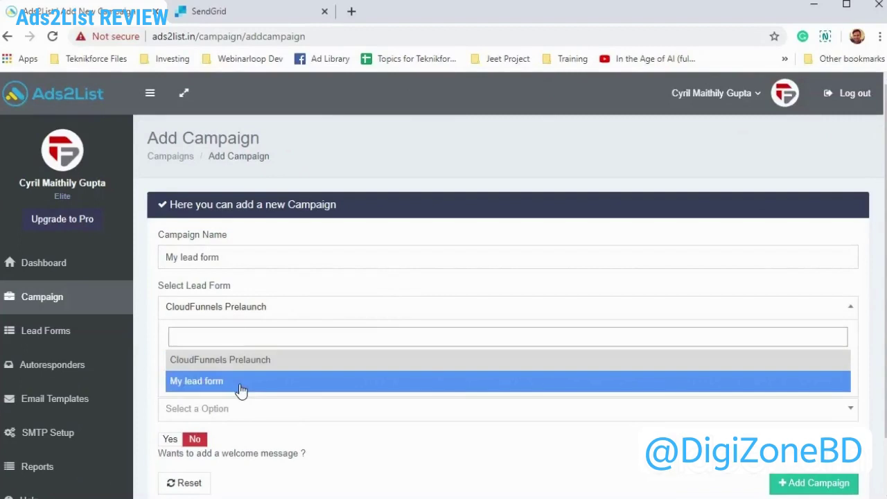
left_click(240, 389)
scroll(240, 390, "down", 1)
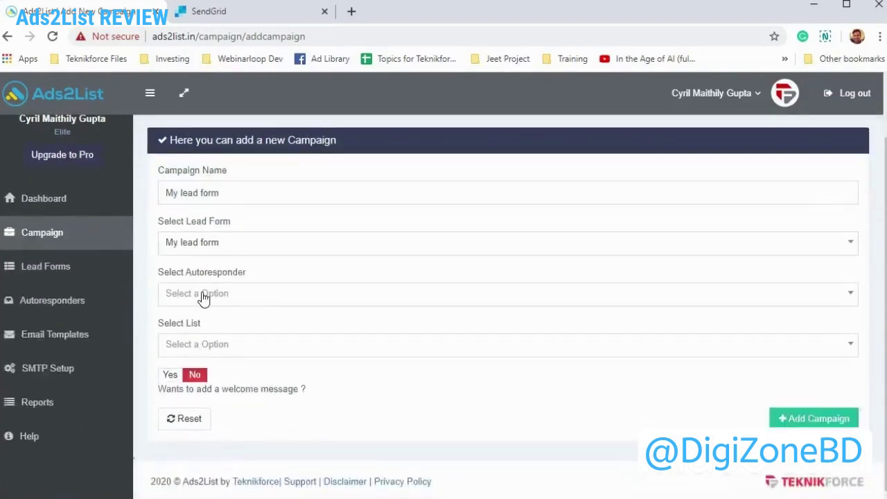
left_click(203, 296)
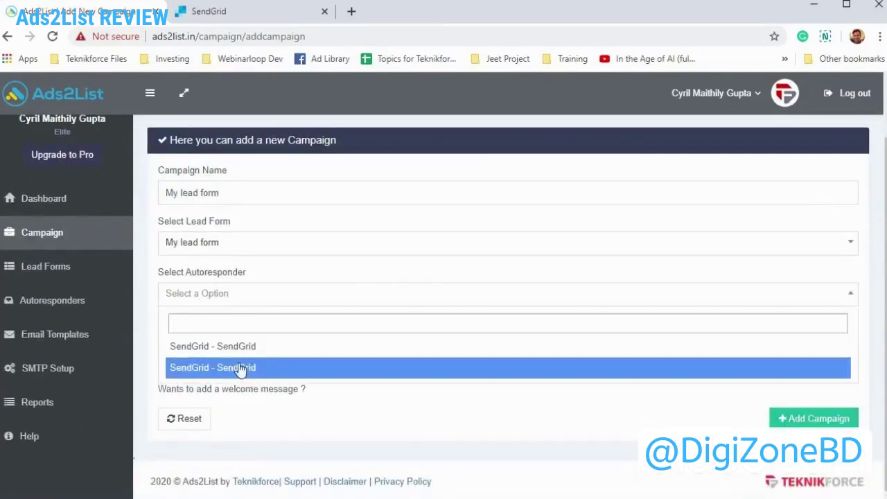
left_click(239, 369)
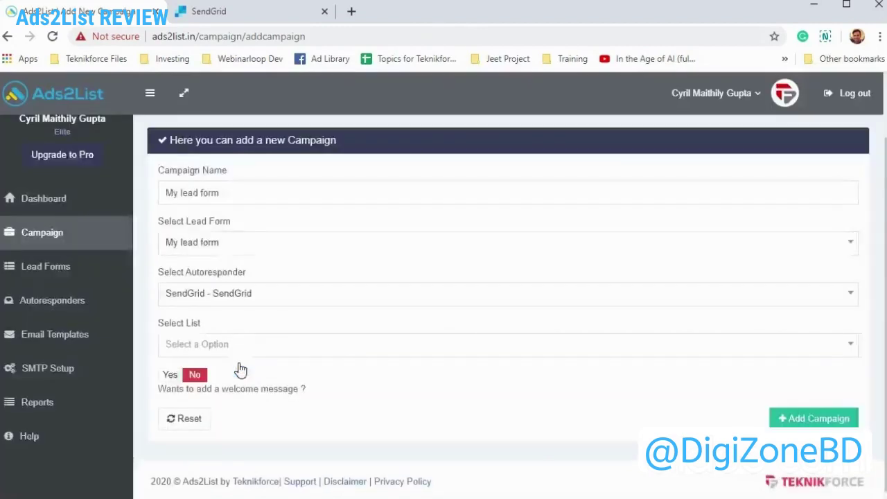
left_click(313, 345)
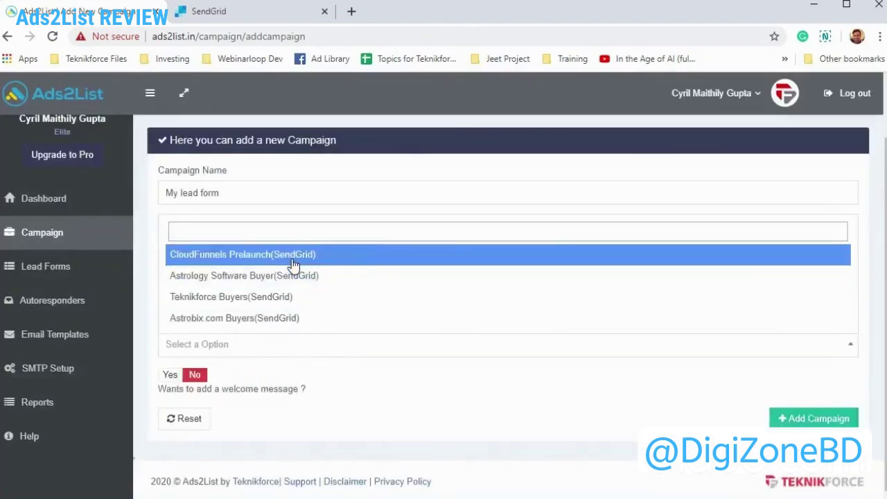
left_click(294, 256)
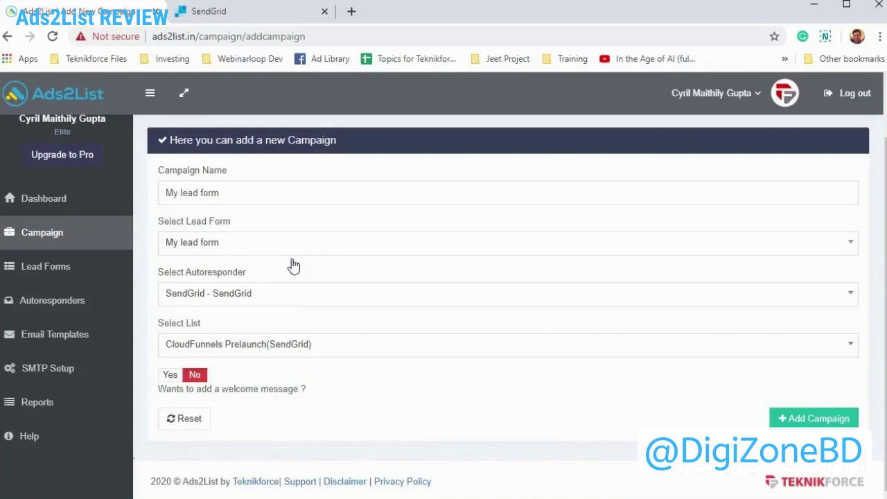
left_click(392, 350)
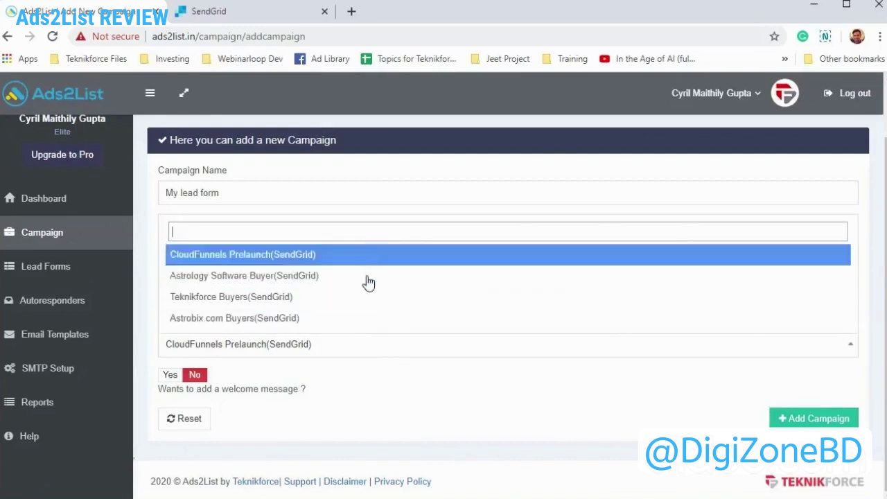
left_click(373, 263)
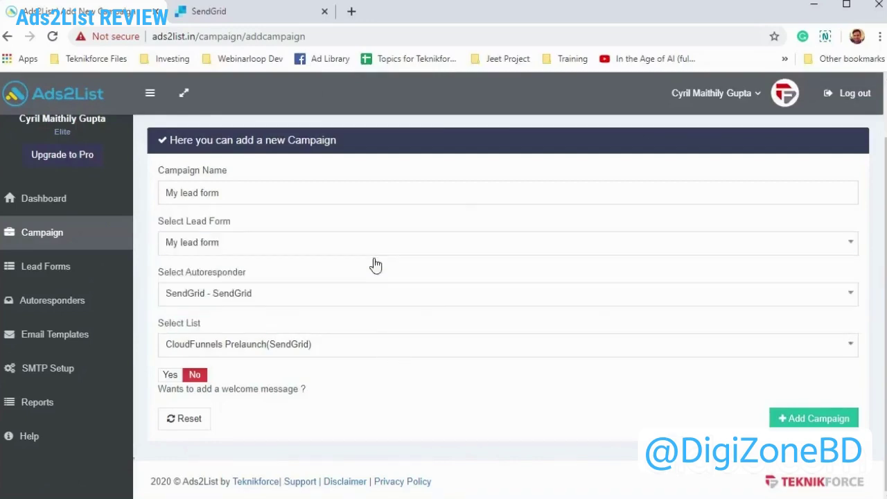
left_click(788, 420)
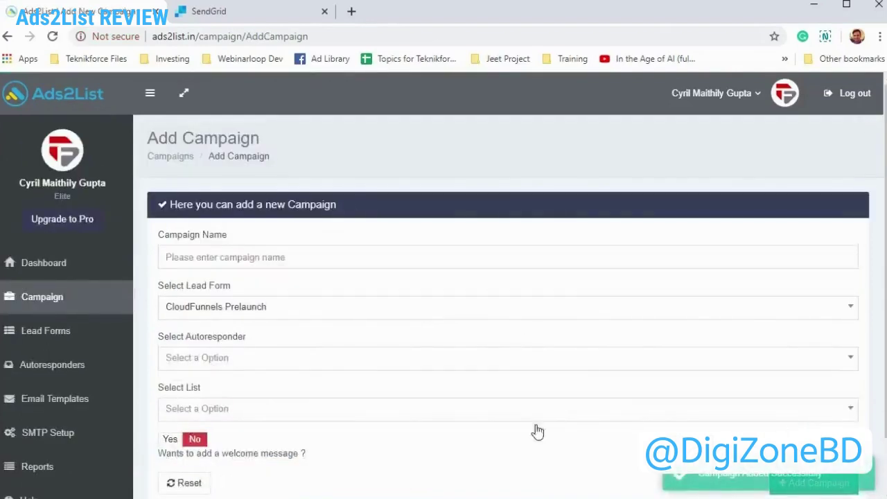
- Show the Google Ads webhook URL and key for the My lead form campaign
left_click(69, 305)
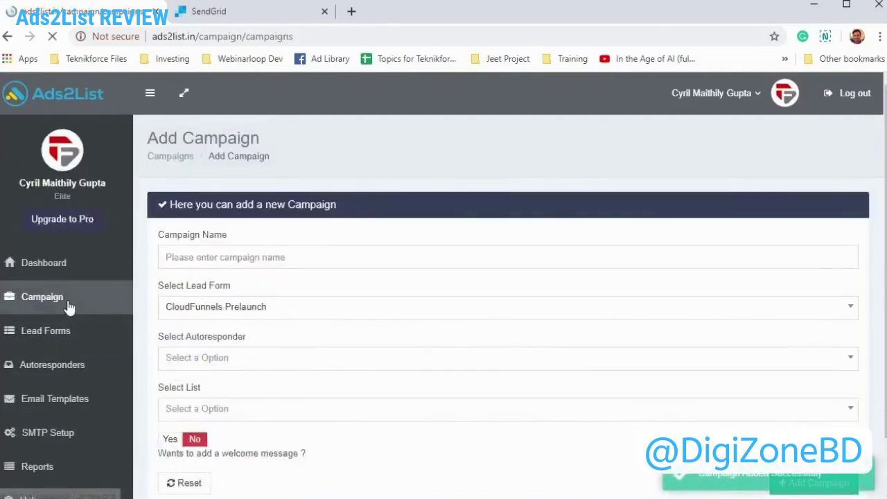
scroll(119, 346, "down", 1)
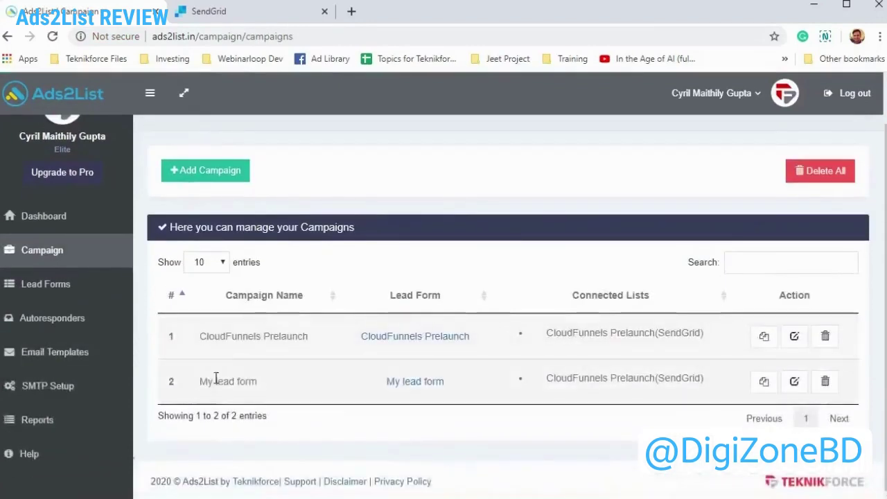
left_click_drag(215, 384, 286, 390)
left_click(289, 390)
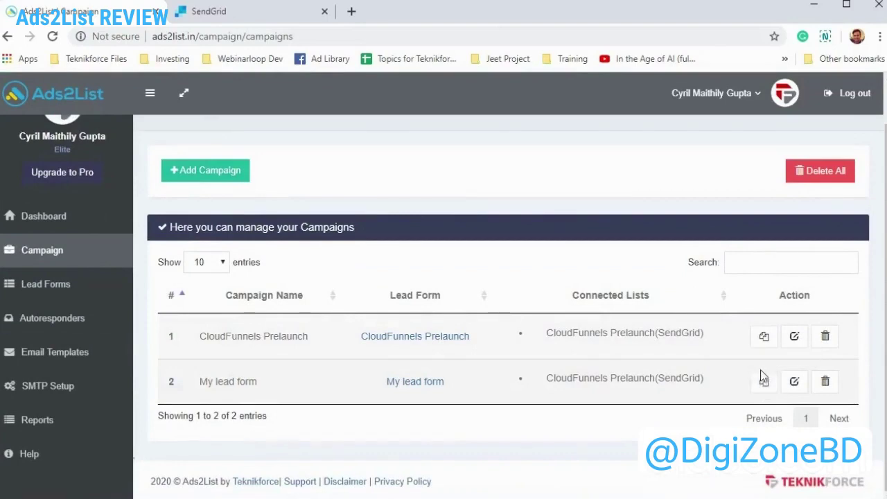
left_click(764, 381)
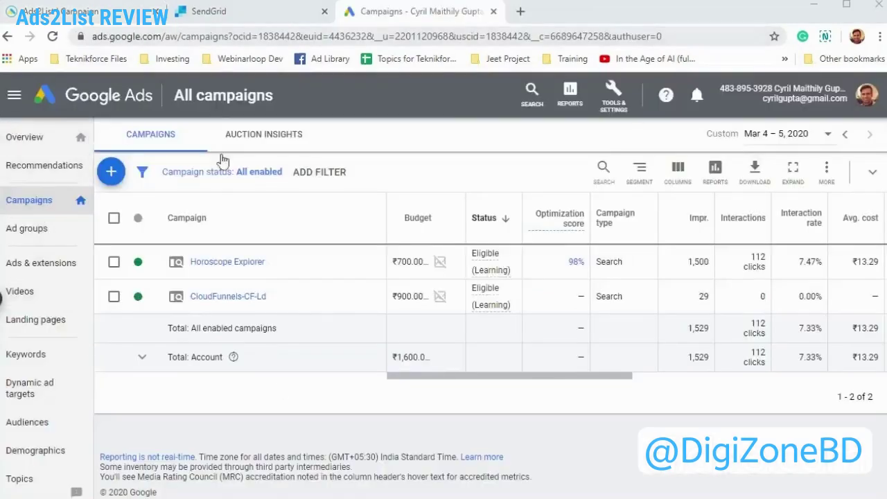
- Start a brand-new Google Ads campaign with a Leads goal and Search type
left_click(111, 173)
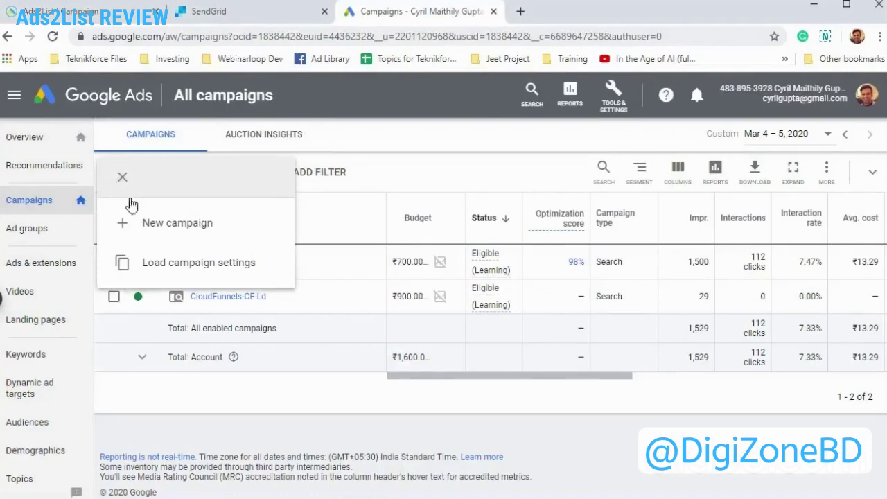
left_click(174, 224)
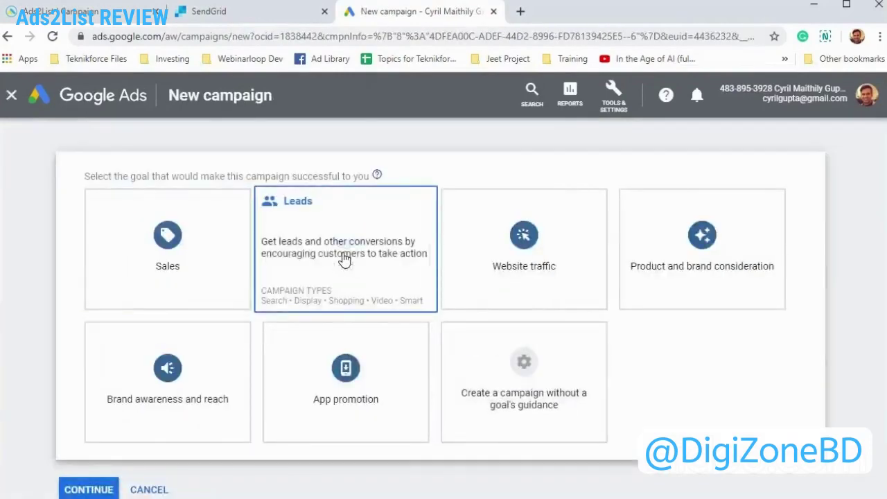
scroll(333, 314, "down", 1)
scroll(330, 298, "up", 1)
left_click(350, 268)
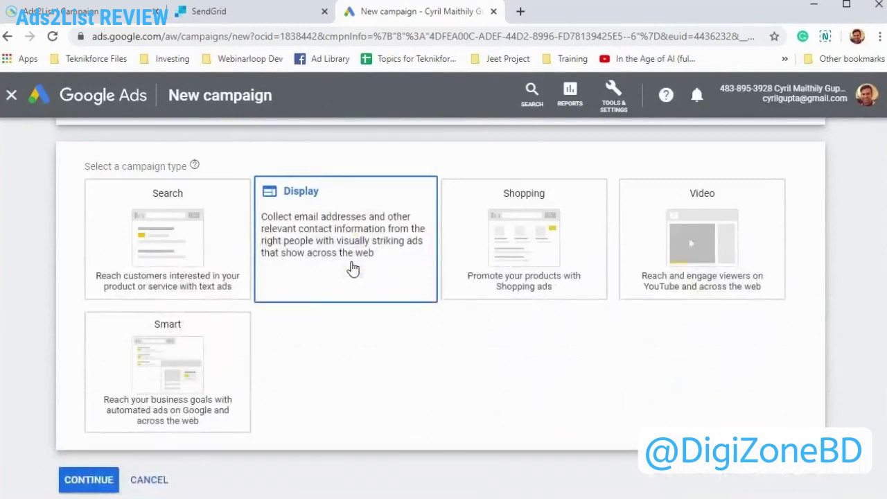
left_click(170, 284)
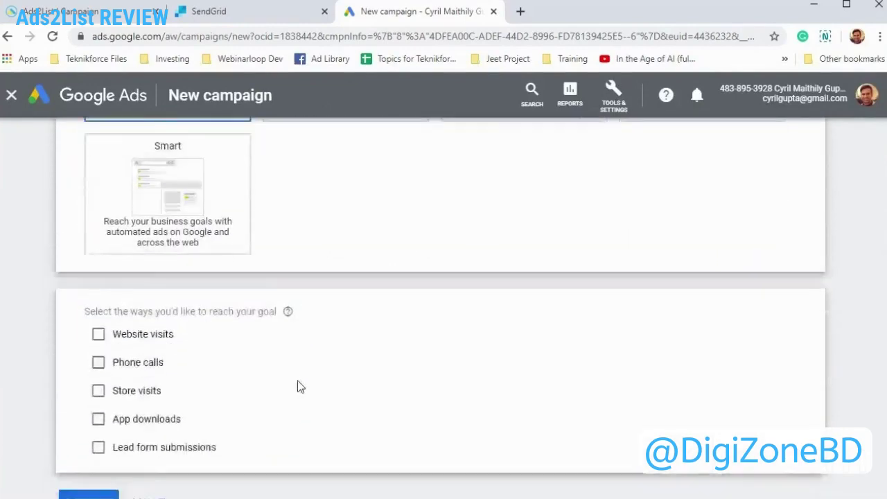
- Choose lead form submissions as the way to reach the goal and continue
scroll(297, 386, "up", 3)
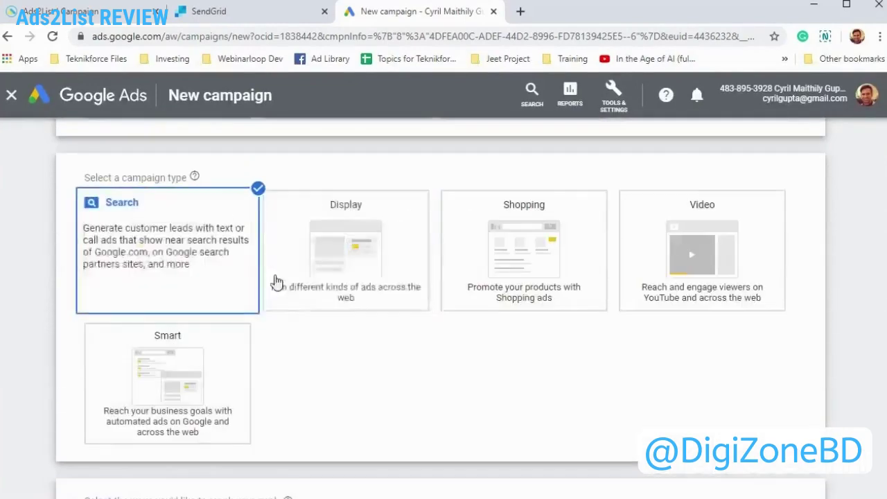
scroll(307, 296, "down", 3)
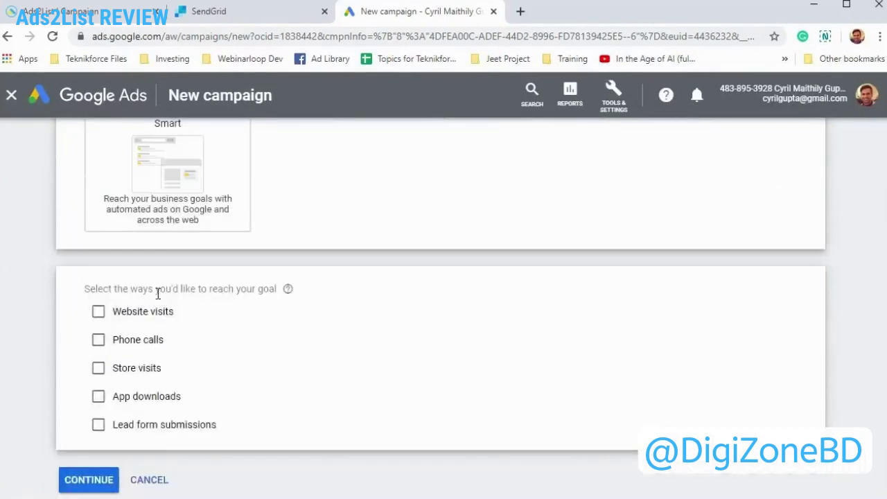
left_click_drag(174, 288, 85, 288)
left_click_drag(255, 277, 270, 287)
left_click(164, 427)
scroll(166, 435, "down", 1)
left_click(89, 426)
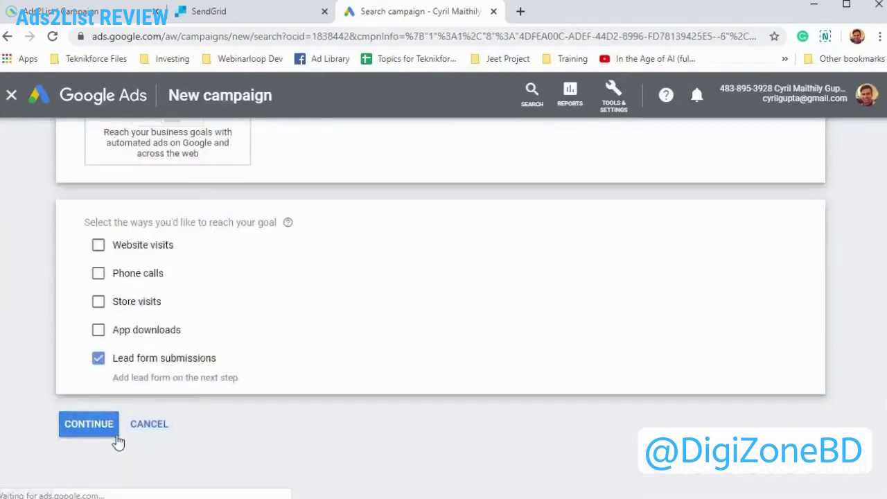
scroll(232, 361, "down", 1)
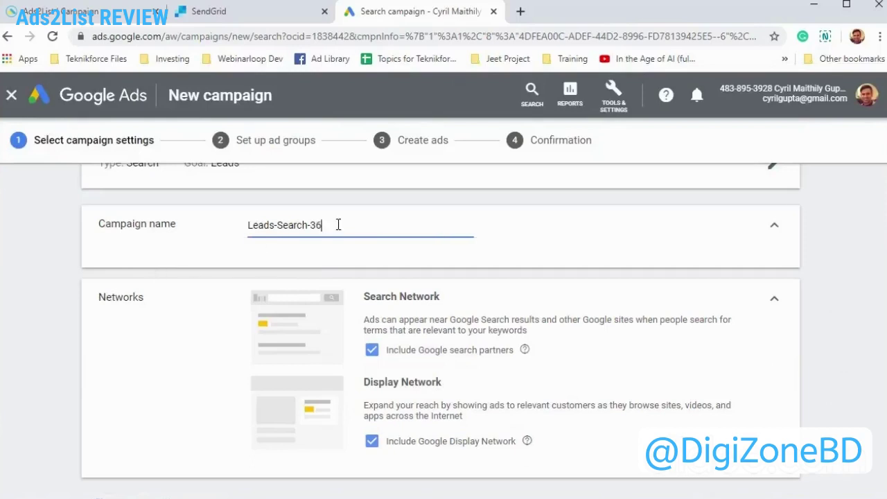
- Enter a daily budget and select the suggested ₹703.49 Target CPA value
scroll(319, 333, "down", 3)
scroll(304, 367, "down", 2)
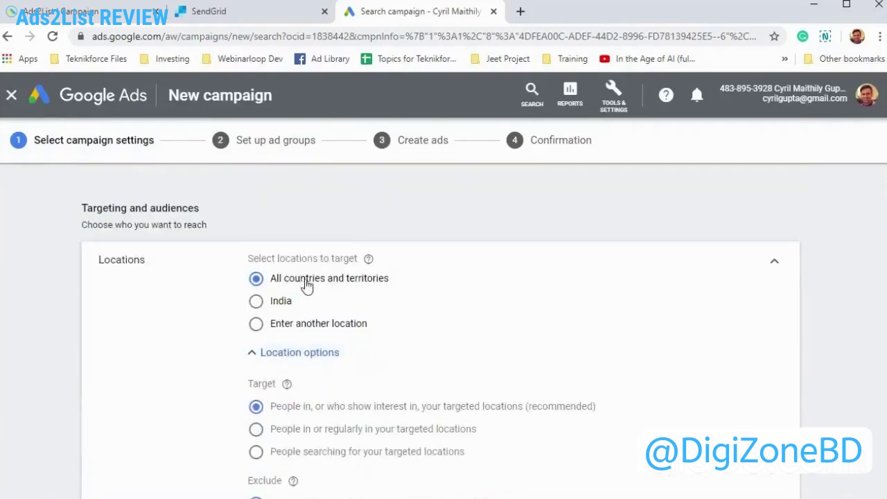
scroll(233, 347, "down", 2)
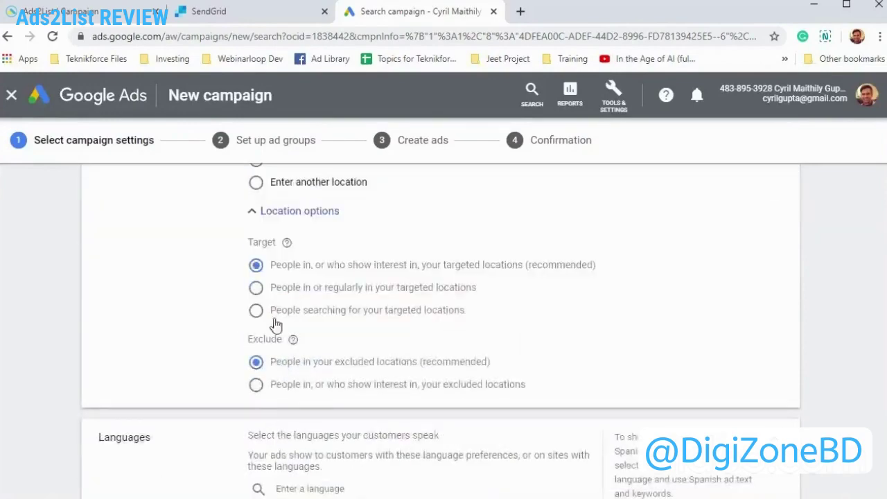
scroll(298, 333, "down", 2)
scroll(264, 319, "down", 2)
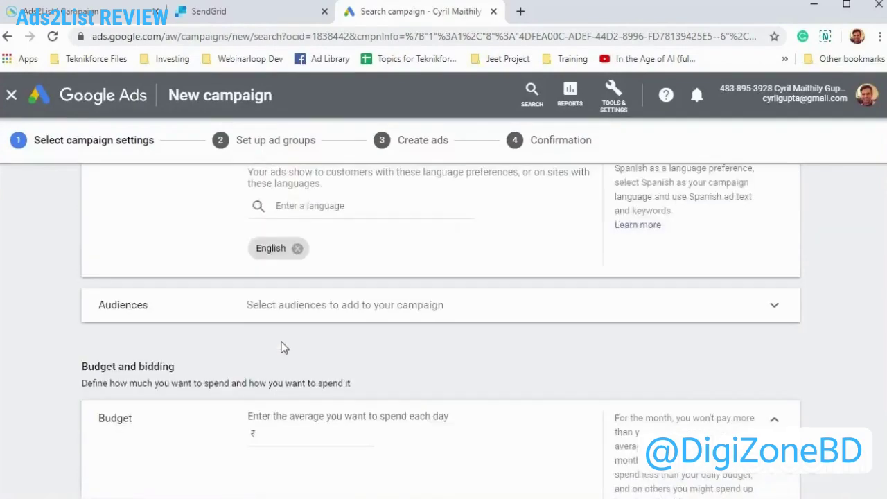
scroll(280, 357, "down", 1)
scroll(278, 369, "up", 4)
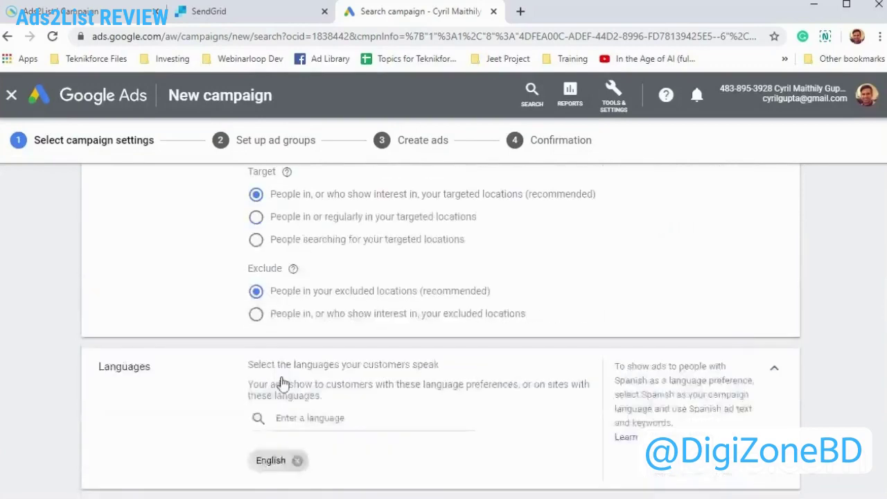
scroll(283, 380, "down", 2)
scroll(290, 415, "down", 1)
left_click(296, 433)
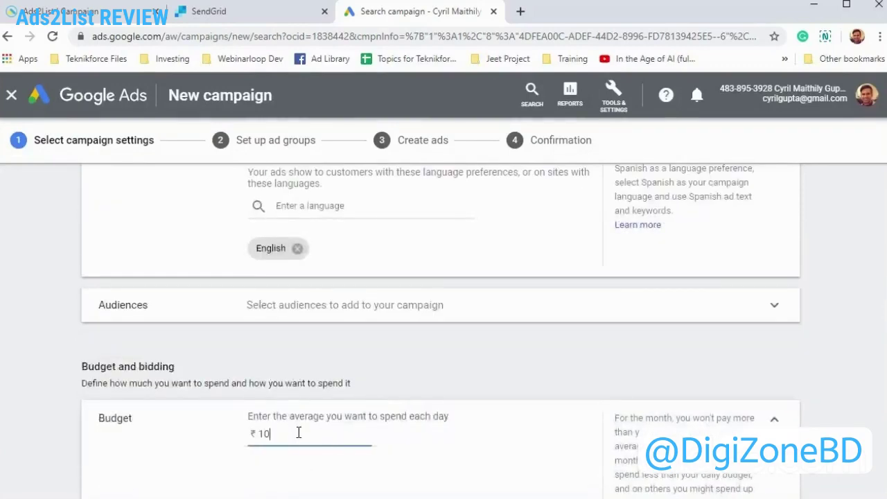
scroll(304, 388, "down", 4)
scroll(340, 291, "down", 1)
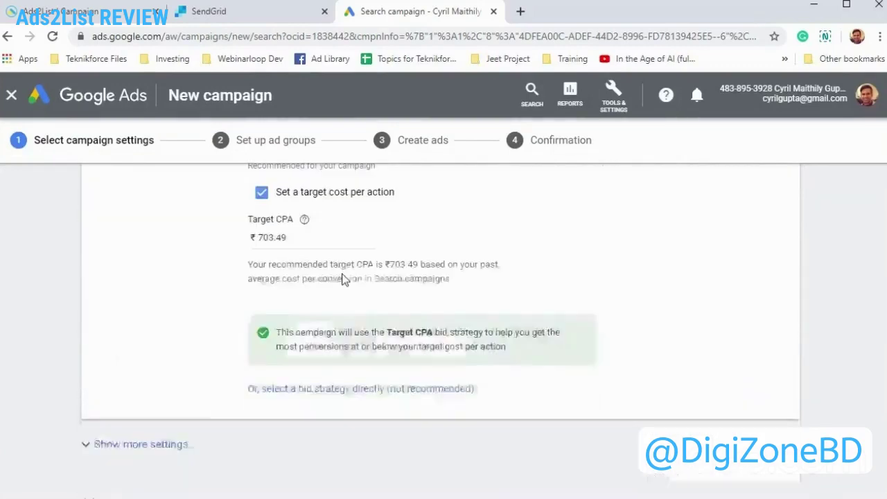
left_click_drag(293, 238, 201, 262)
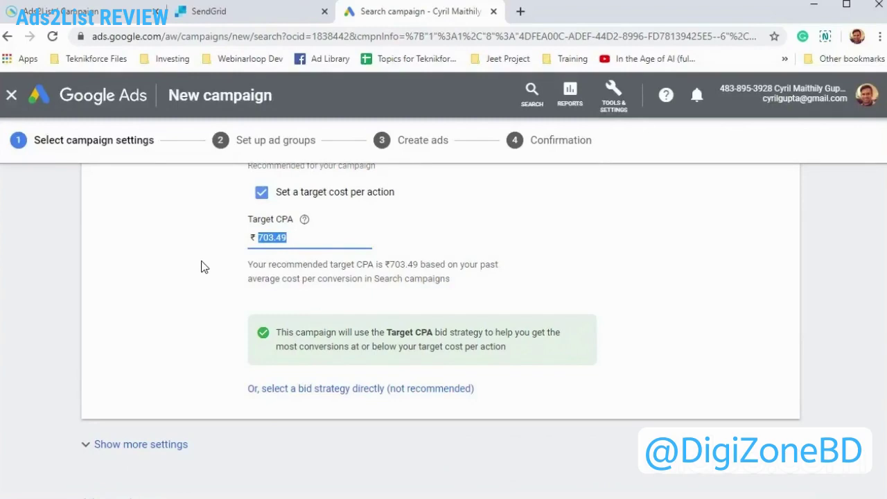
- Scroll down to the lead form extensions, which list one existing form
scroll(222, 312, "down", 1)
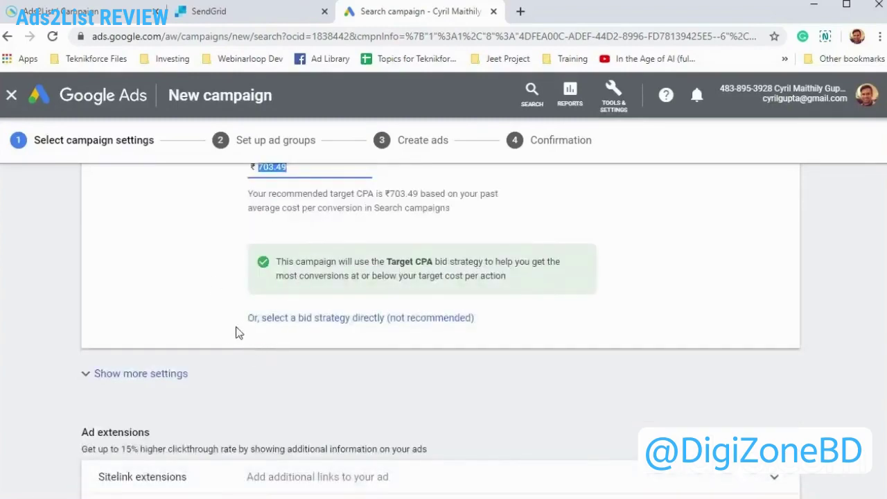
scroll(231, 333, "down", 3)
scroll(327, 357, "up", 2)
scroll(323, 360, "down", 2)
scroll(280, 377, "down", 2)
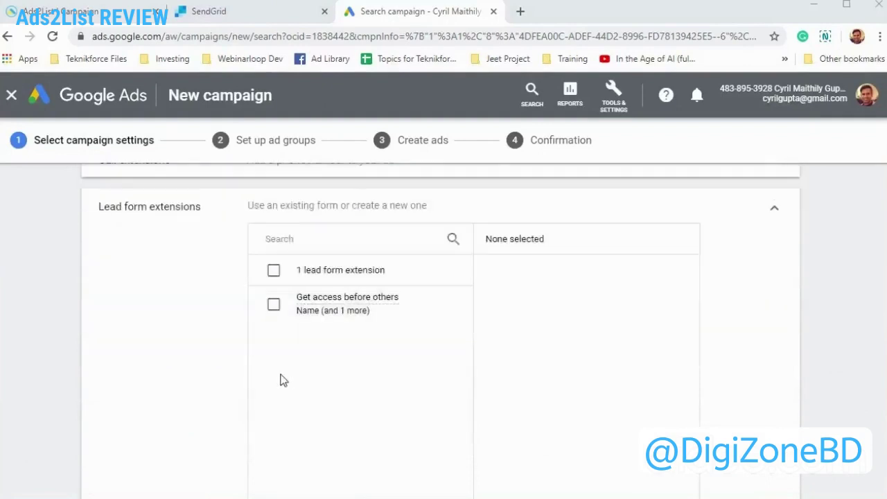
scroll(130, 294, "up", 1)
scroll(166, 301, "down", 1)
scroll(206, 328, "down", 1)
scroll(206, 328, "down", 1)
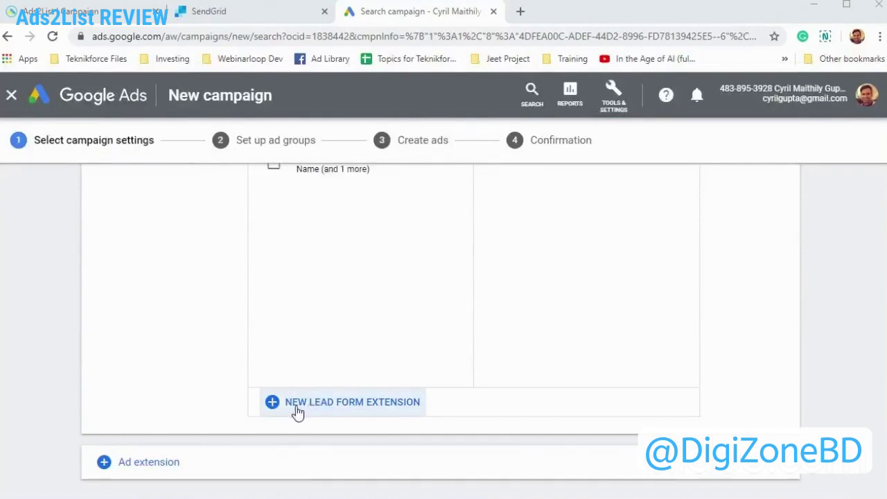
scroll(316, 250, "up", 1)
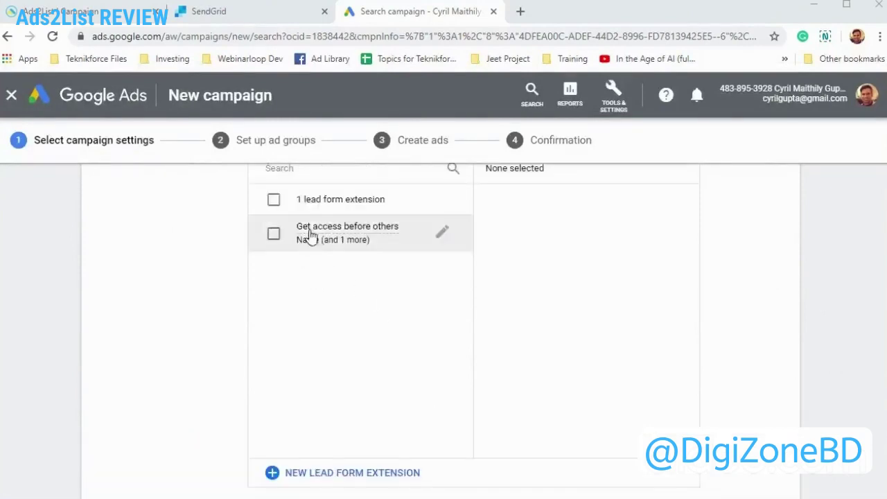
scroll(339, 305, "down", 2)
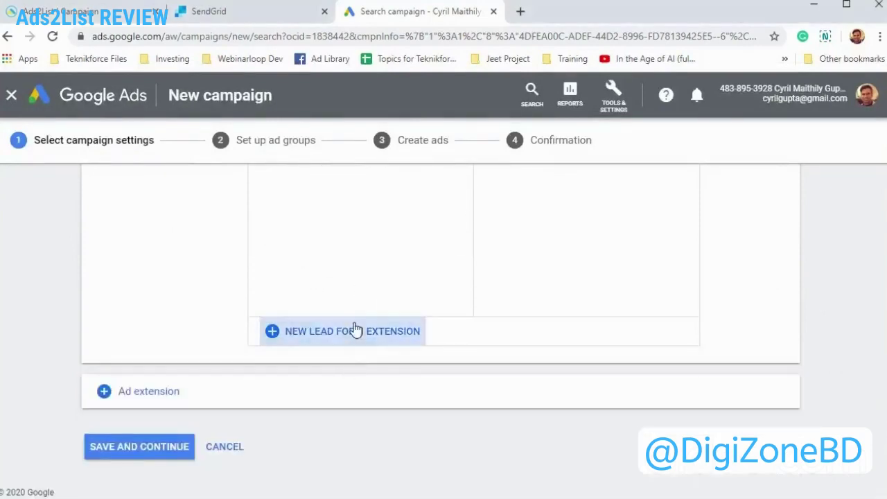
- Start a new lead form extension keeping 'Learn more' as the call-to-action
left_click(355, 330)
scroll(150, 284, "down", 2)
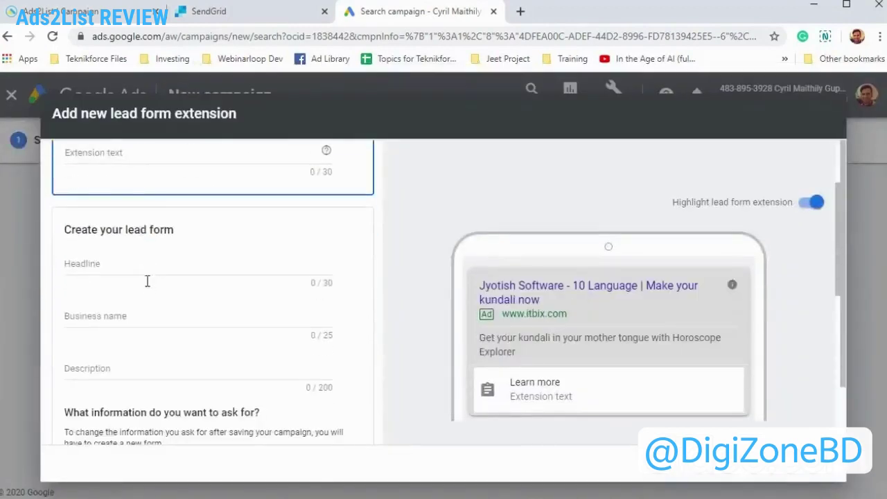
scroll(146, 274, "up", 1)
left_click(170, 193)
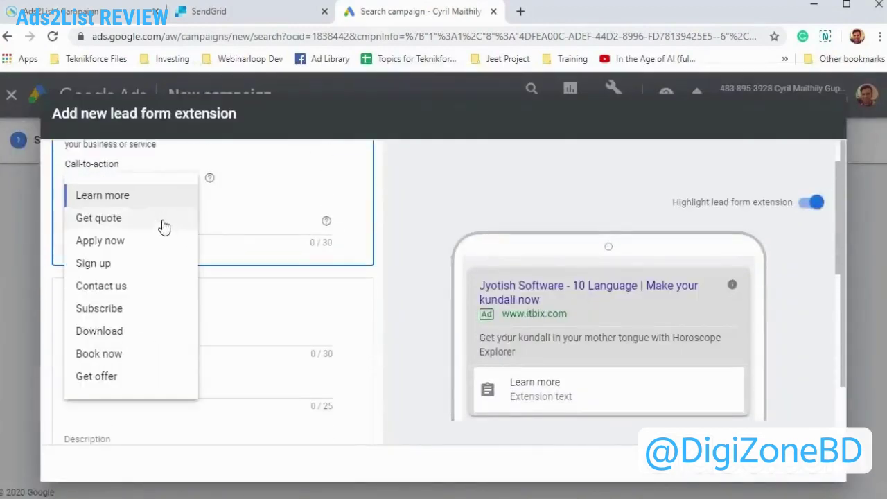
left_click(252, 197)
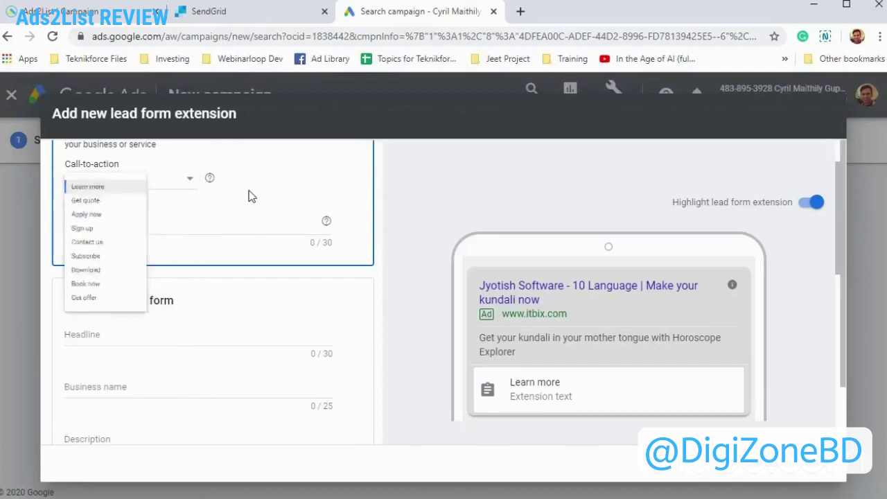
- Give the extension the text 'Sign up to get free access' and reach the Headline field
scroll(231, 308, "up", 1)
left_click(230, 304)
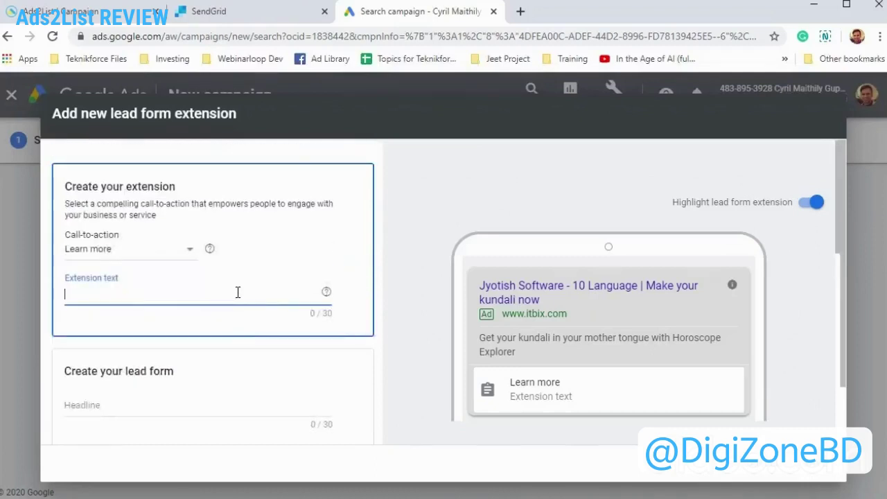
type("Sign up to get free access")
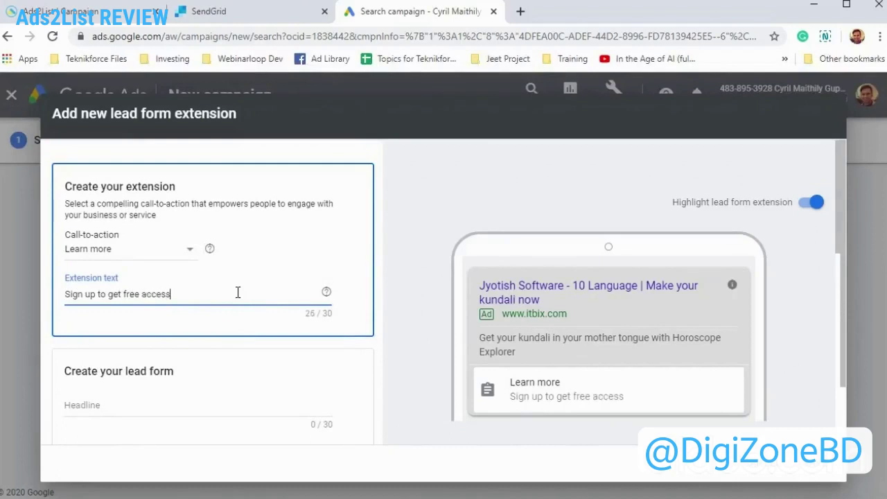
scroll(162, 326, "down", 1)
scroll(118, 207, "up", 1)
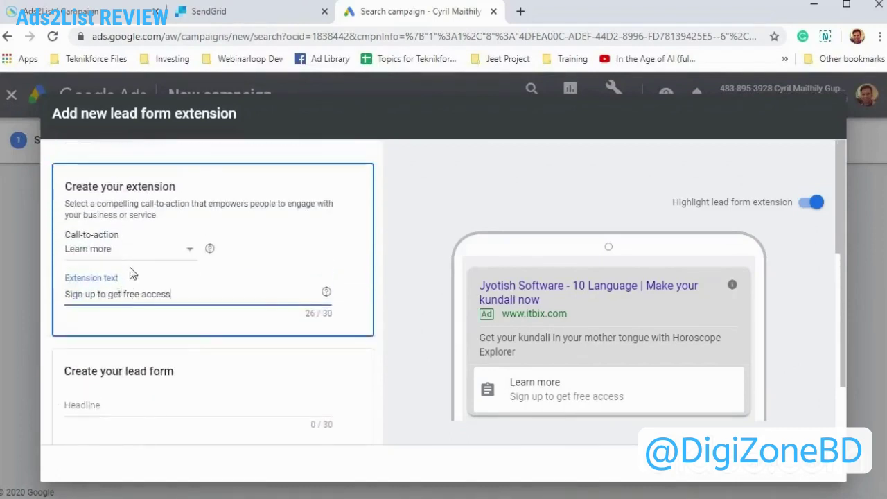
left_click(134, 256)
scroll(213, 402, "down", 1)
scroll(214, 402, "down", 1)
left_click(134, 351)
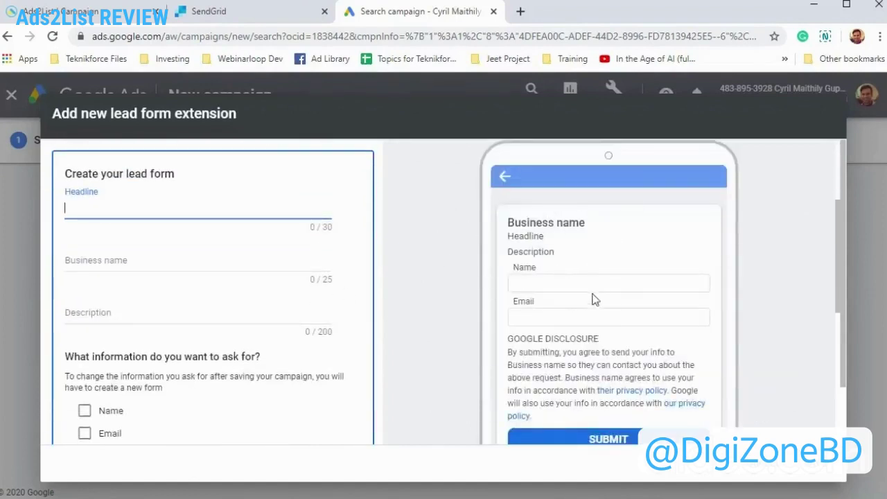
- Set the lead form headline to 'Get free access to the course!' within 30 characters
scroll(592, 311, "down", 1)
scroll(175, 273, "up", 2)
type("Te")
key("BackSpace")
key("BackSpace")
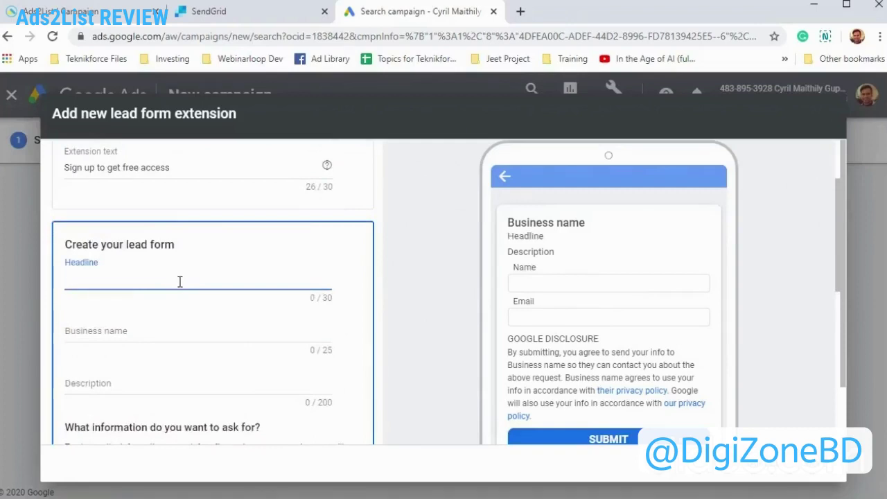
type("Get free access to my amazing")
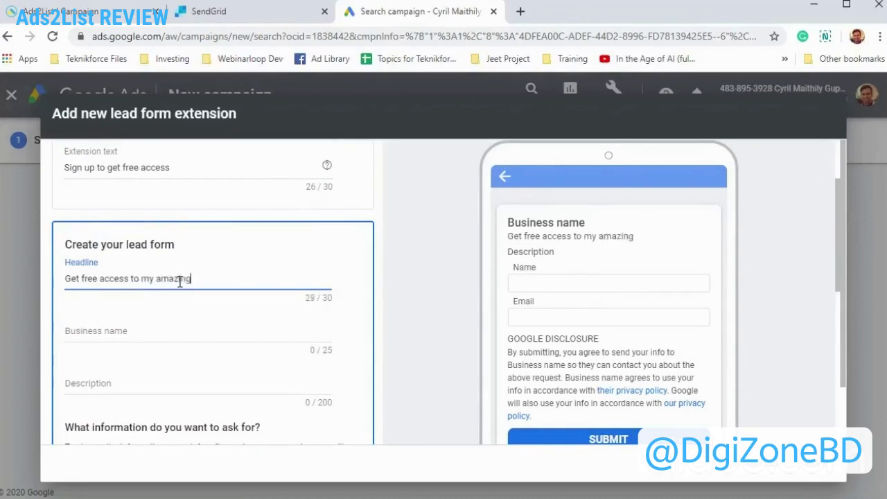
type(" course!")
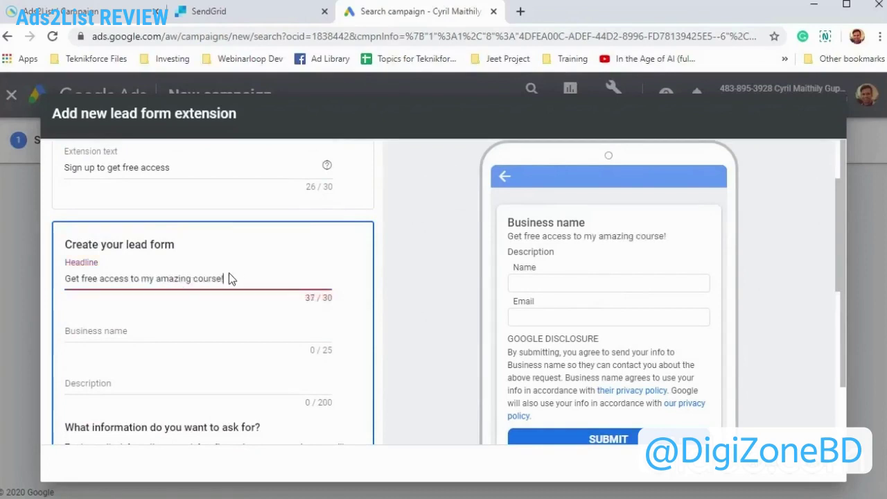
key("BackSpace")
key("BackSpace")
key("BackSpace")
key("BackSpace")
key("BackSpace")
key("BackSpace")
key("BackSpace")
key("ctrl+shift+Left")
key("ctrl+shift+Left")
type("the course")
- Enter 'Free IM Course' as the business name
scroll(220, 363, "down", 1)
left_click(138, 259)
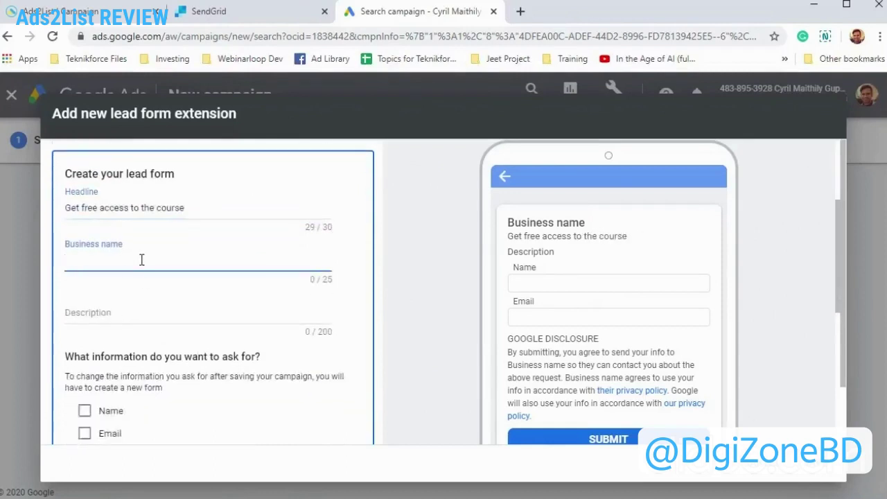
type("Teknik")
key("BackSpace")
key("BackSpace")
key("BackSpace")
key("BackSpace")
key("BackSpace")
type("f")
key("BackSpace")
type("Free IM Course")
key("BackSpace")
type("se")
- Write the description 'Get your access by submitting the form below.'
scroll(132, 261, "down", 1)
left_click(118, 244)
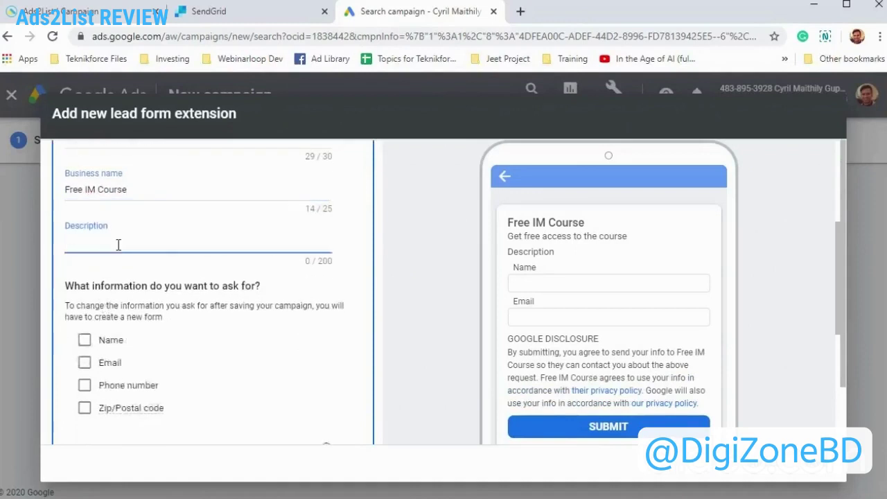
type("Get your access")
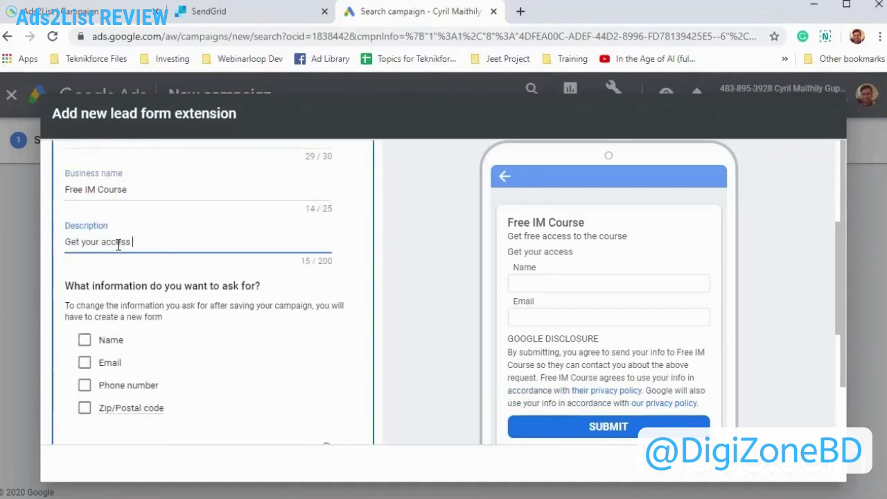
type(" by cli")
key("BackSpace")
key("BackSpace")
key("BackSpace")
type("filling in the form a")
key("BackSpace")
type("below.")
scroll(625, 279, "down", 1)
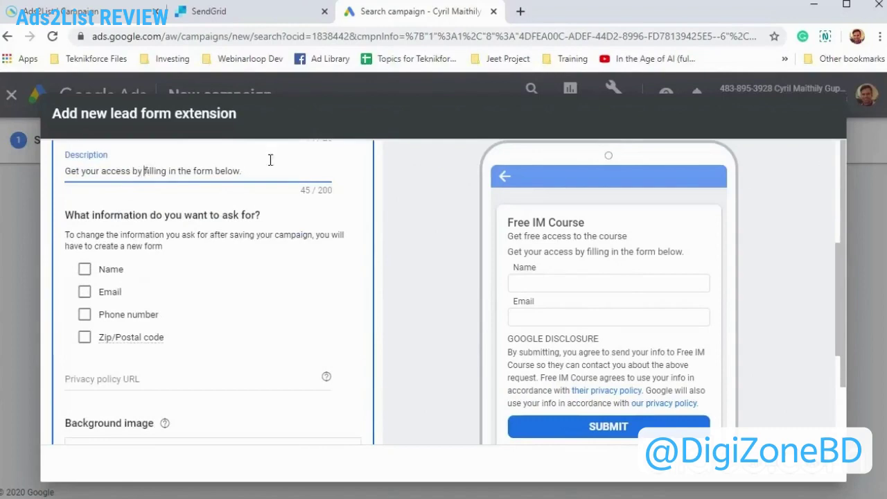
scroll(432, 310, "up", 5)
scroll(307, 362, "down", 4)
key("ctrl+shift+Left")
key("ctrl+shift+Left")
key("ctrl+shift+Left")
type("submitting the form below.")
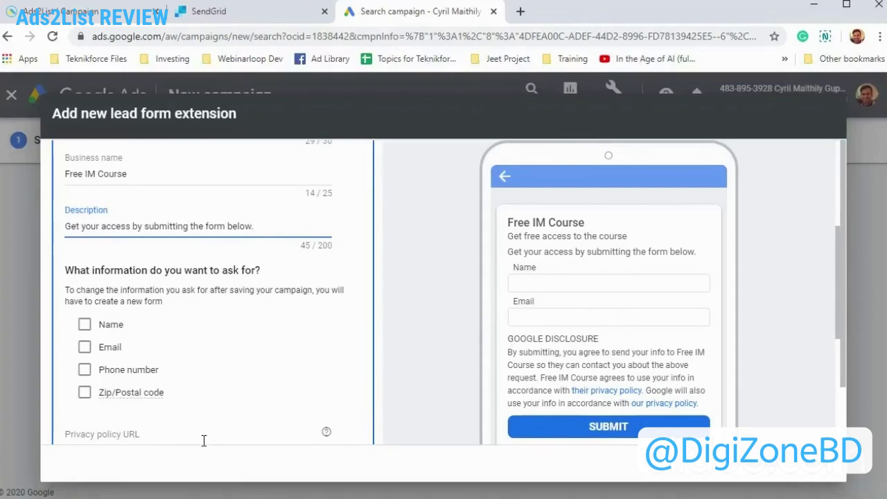
- Make the lead form ask for name and email, leaving phone number off
left_click(84, 324)
left_click(85, 347)
scroll(95, 367, "down", 1)
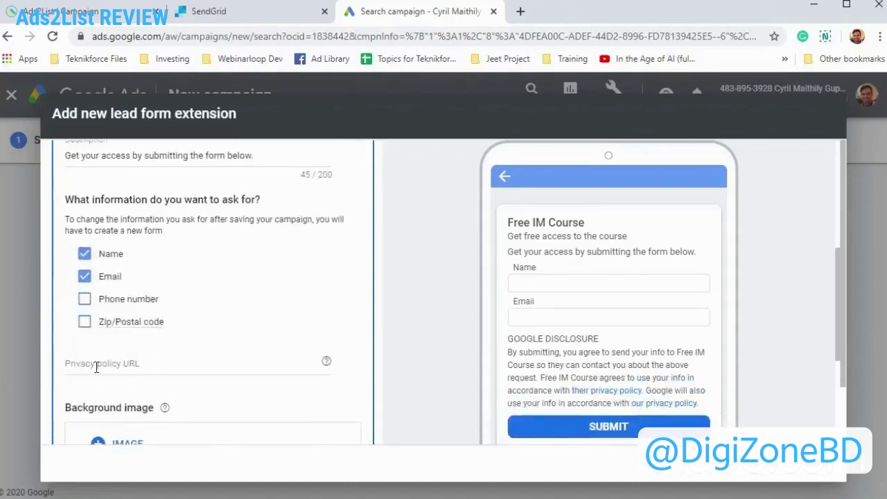
left_click(84, 303)
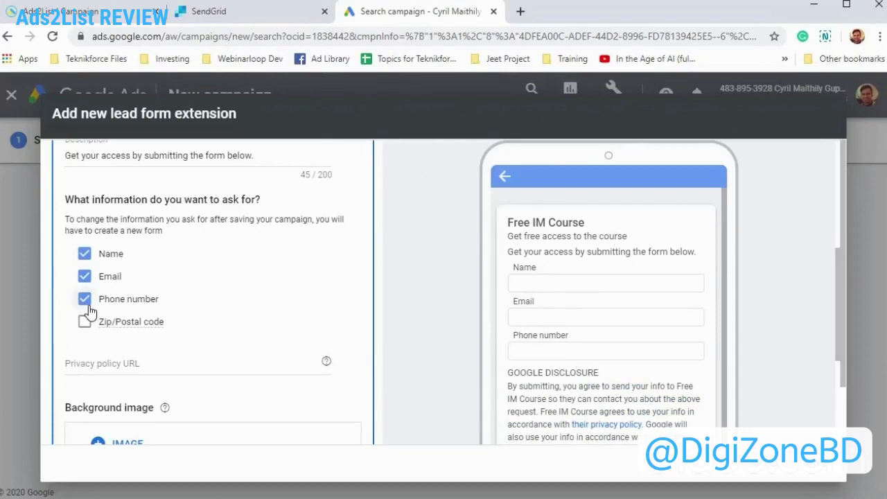
left_click(85, 300)
scroll(90, 308, "down", 2)
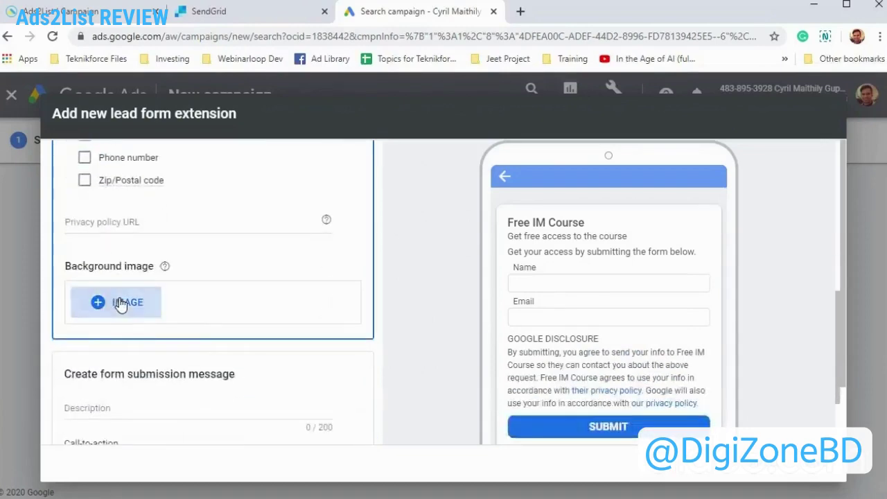
- Upload cloud-funnel-box-1.png uncropped and save it as the form's background image
left_click(120, 303)
left_click(484, 368)
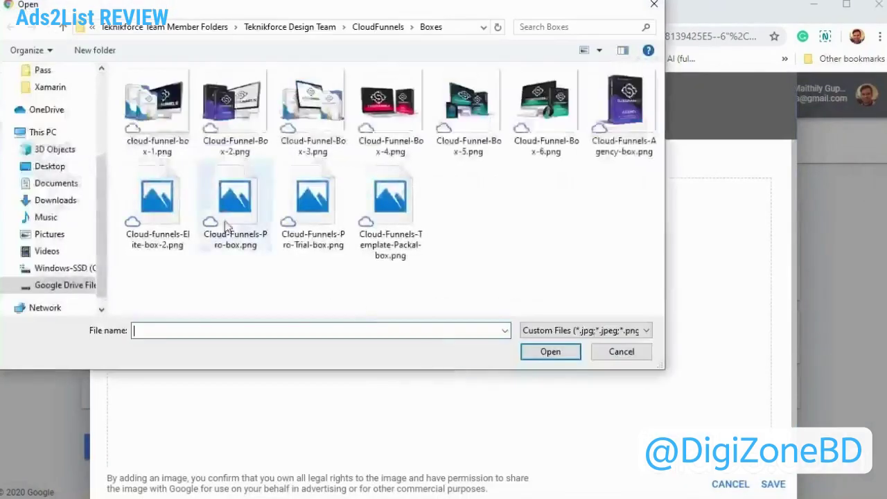
double_click(166, 118)
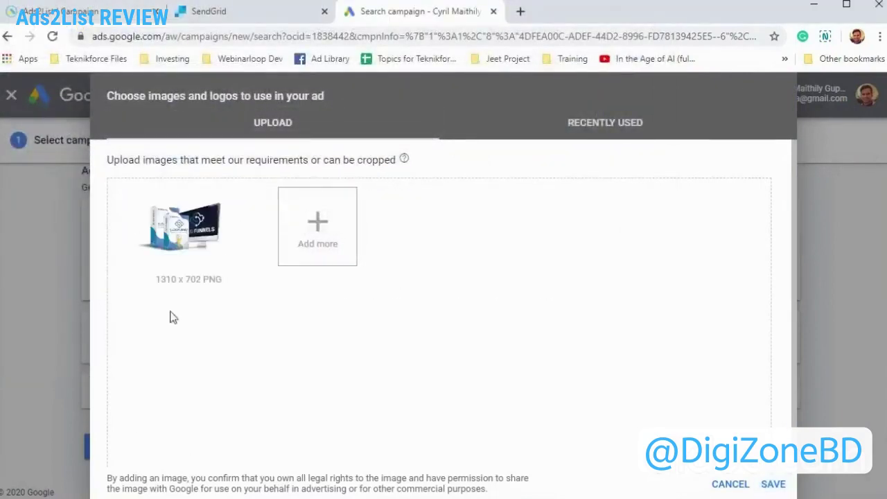
left_click(802, 479)
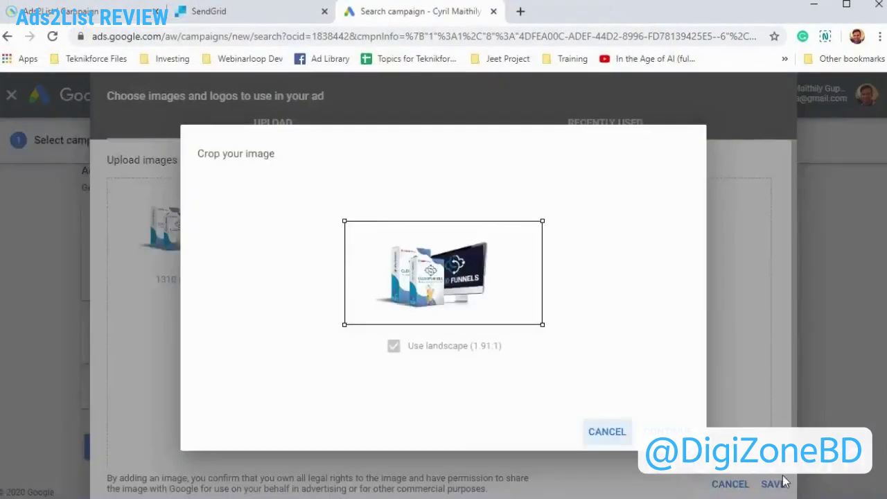
left_click(667, 431)
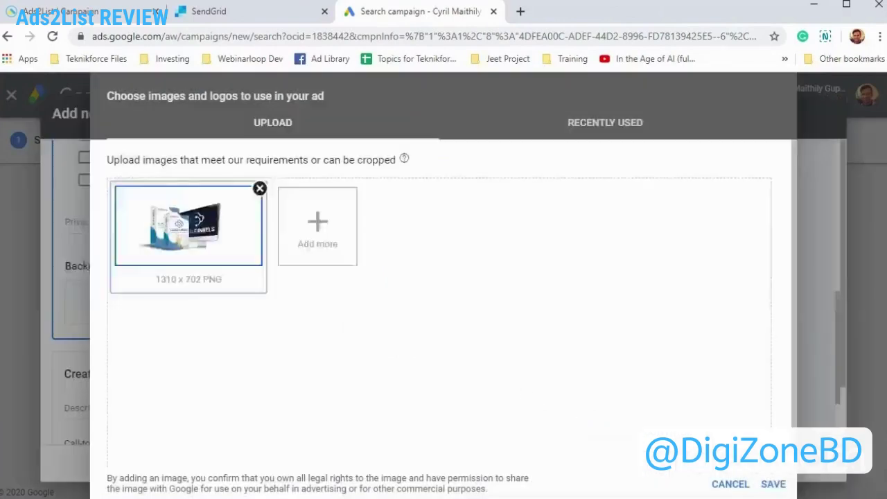
left_click(772, 483)
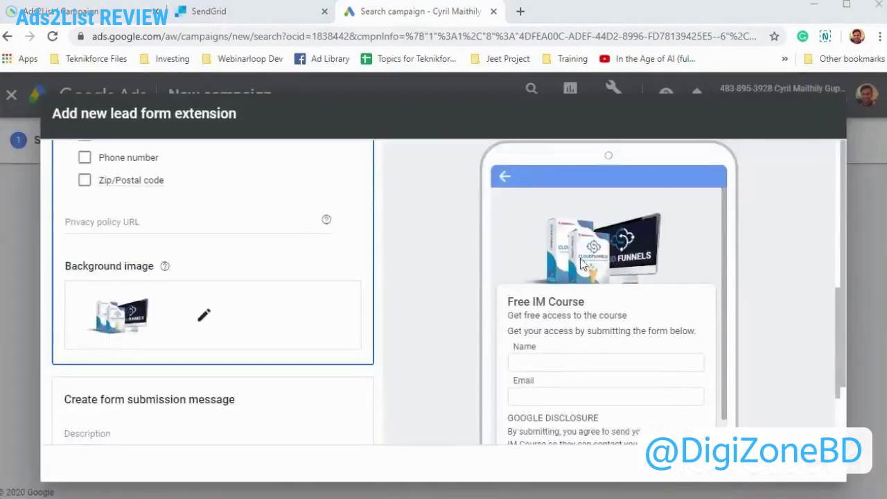
- Write 'Thank you for signing up!' as the submission message and begin the call-to-action URL
scroll(194, 375, "down", 3)
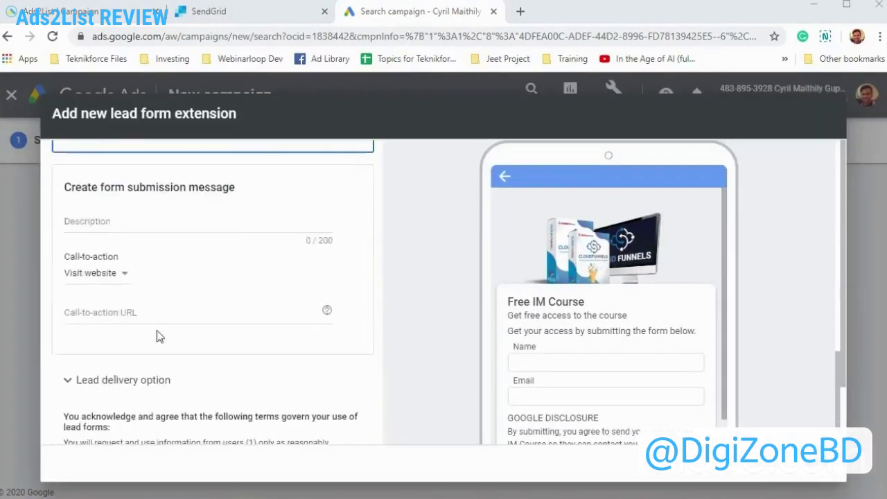
left_click(143, 220)
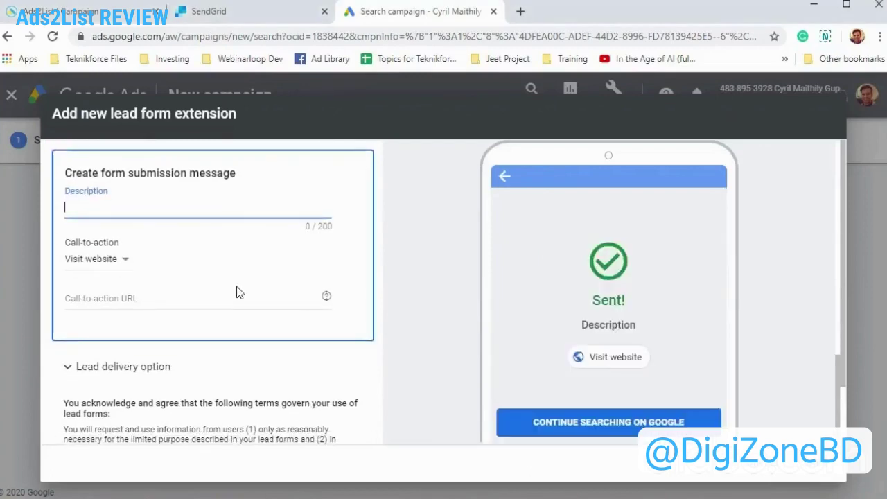
type("Thank you for signing up!")
left_click(146, 298)
type("http://teknikforce.com")
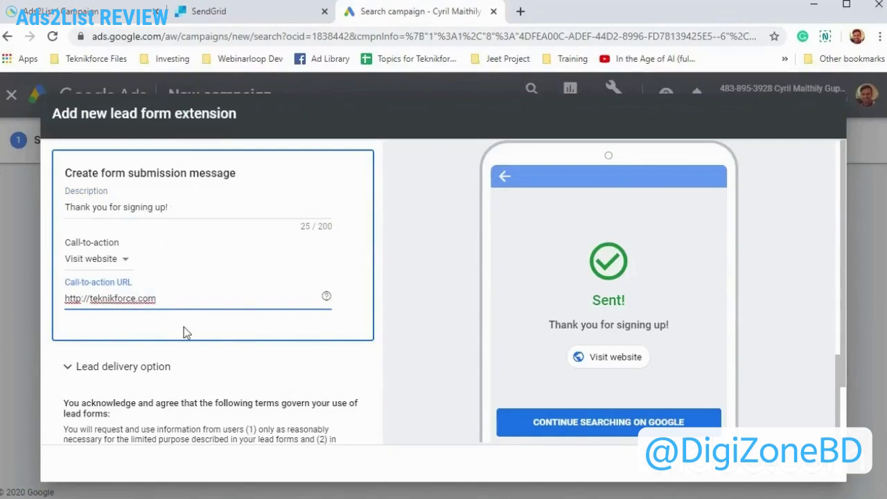
- Keep Visit website as the call-to-action and append 'Claim your offer using the button below.'
left_click(118, 262)
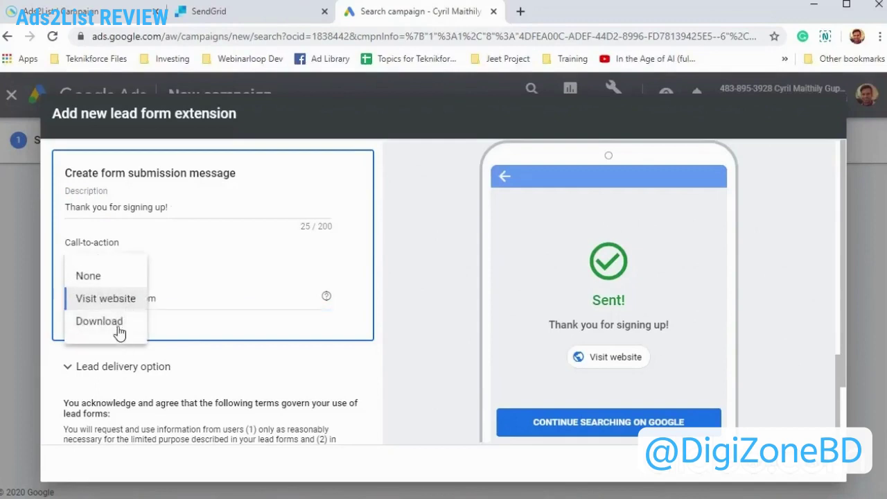
left_click(119, 322)
left_click(114, 260)
left_click(105, 299)
left_click_drag(179, 205, 66, 207)
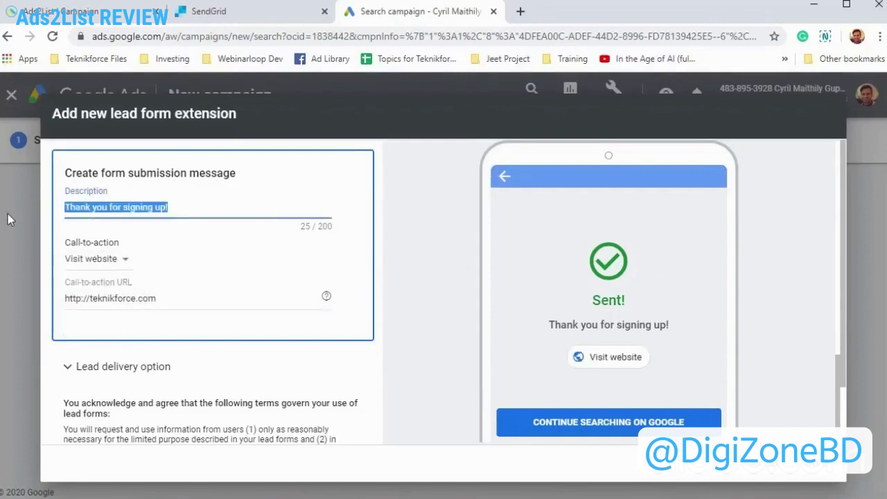
left_click(204, 212)
type("Claim your offer using the button below.")
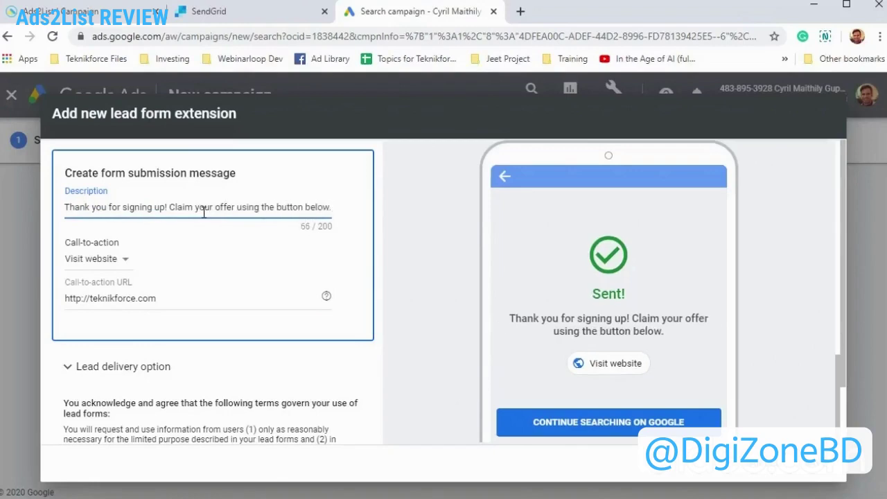
scroll(104, 305, "down", 2)
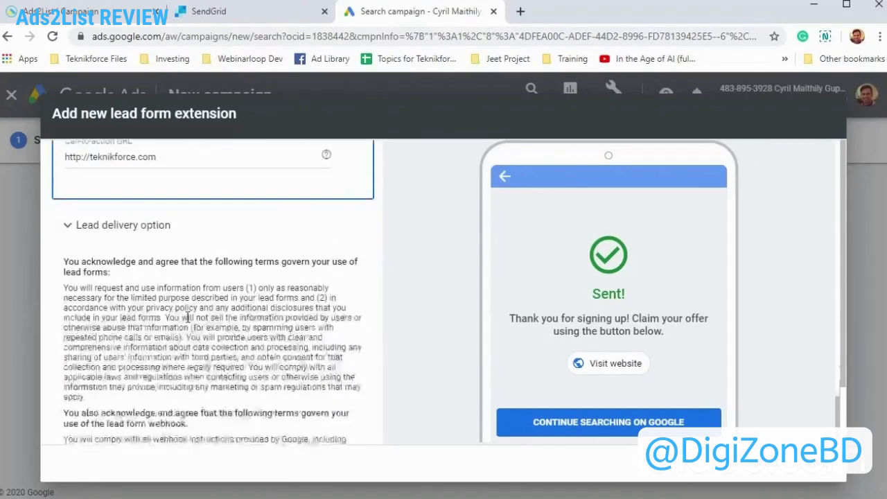
scroll(147, 280, "up", 2)
scroll(152, 270, "down", 2)
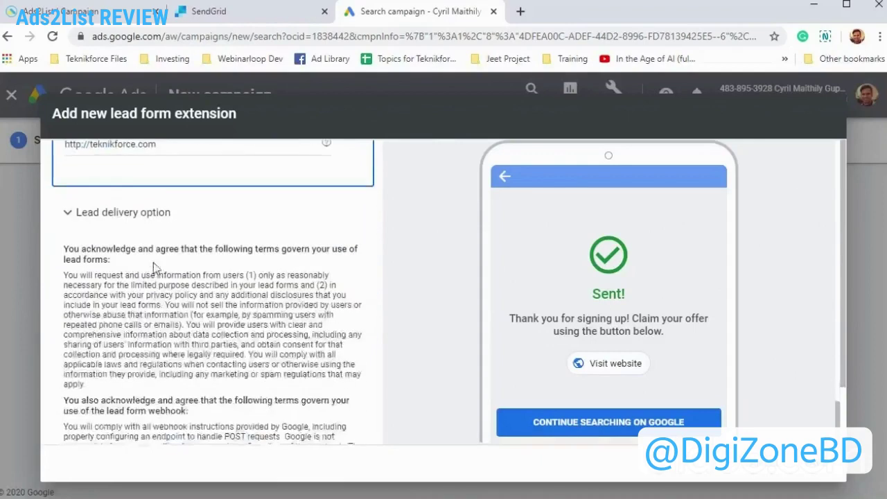
- Expand Lead delivery and scroll through the download-leads and webhook sections
left_click(147, 213)
scroll(154, 250, "down", 1)
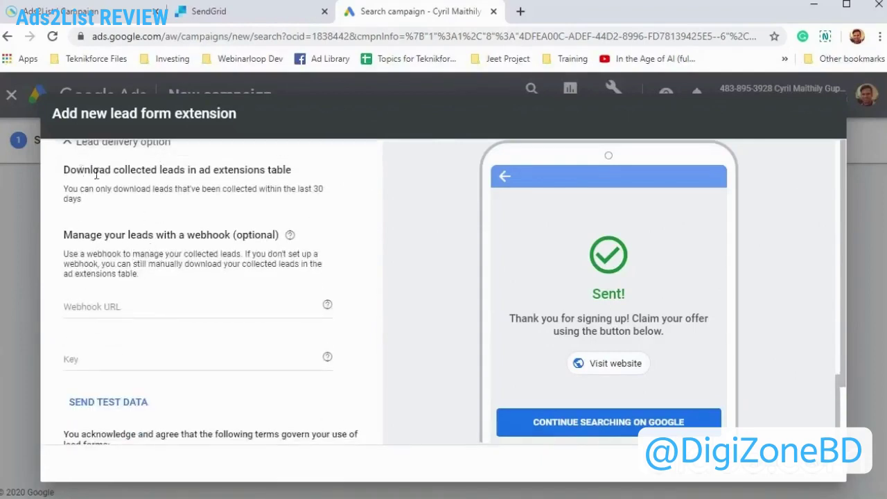
left_click_drag(76, 170, 291, 171)
left_click_drag(153, 234, 127, 223)
left_click_drag(70, 169, 295, 288)
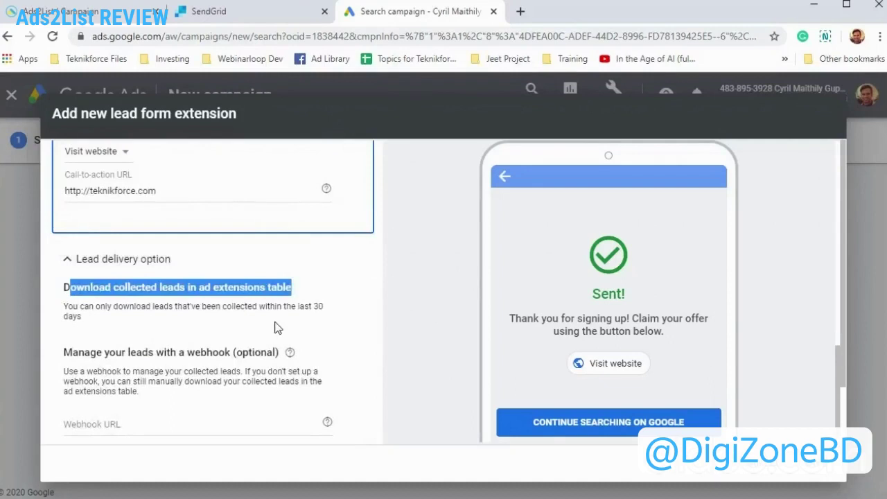
left_click(275, 324)
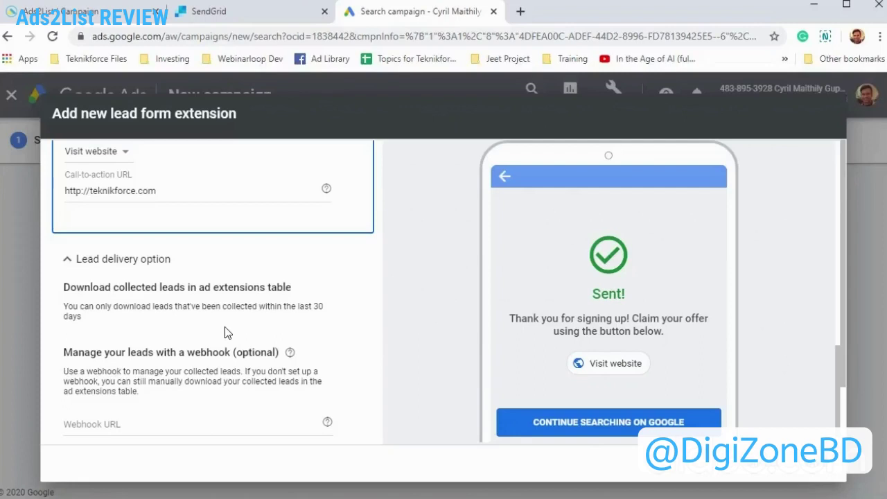
scroll(201, 341, "down", 1)
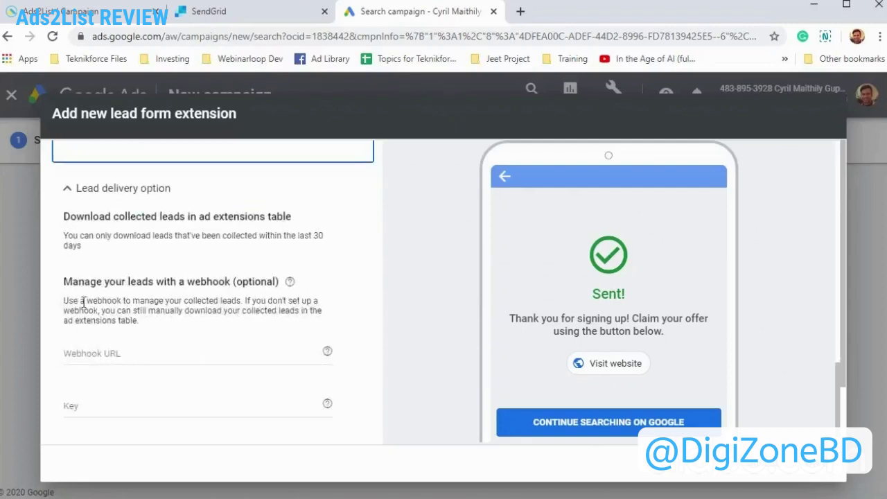
left_click_drag(72, 281, 243, 285)
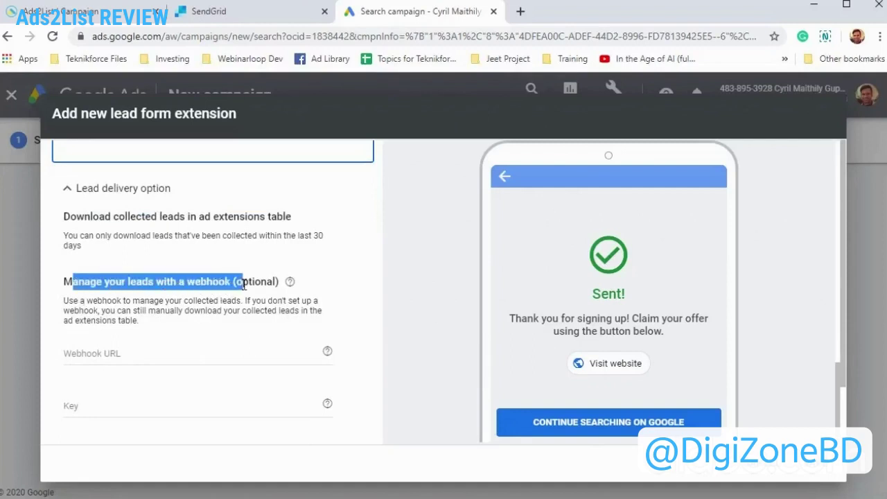
left_click(90, 11)
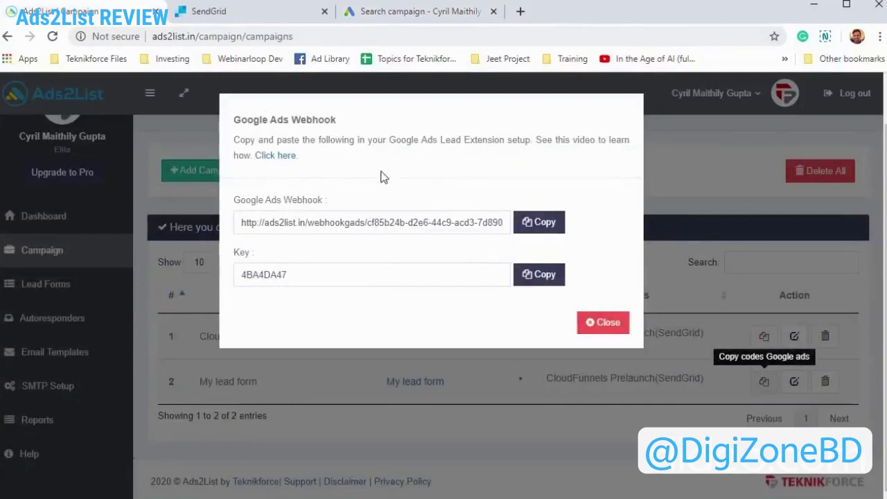
left_click(535, 229)
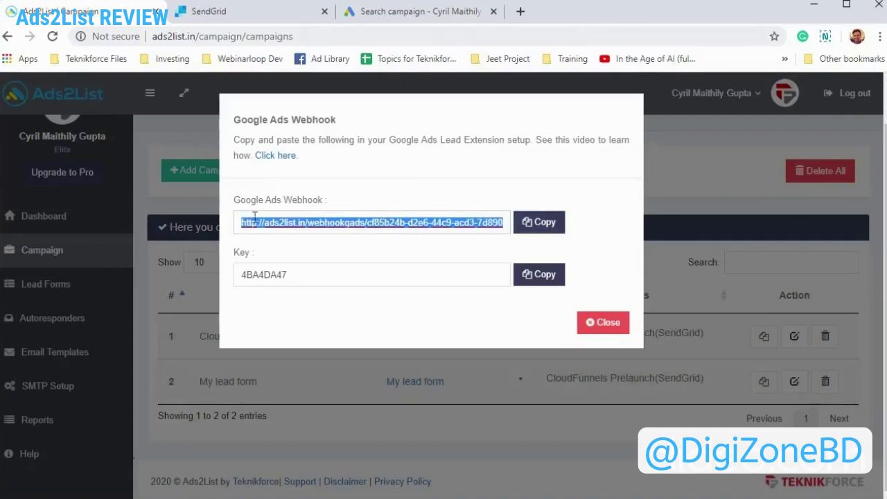
left_click(355, 13)
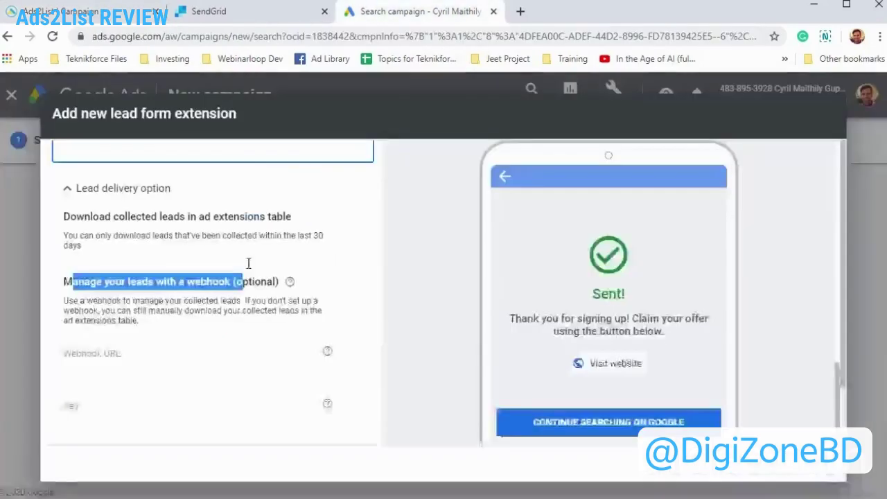
left_click(188, 357)
key("ctrl+v")
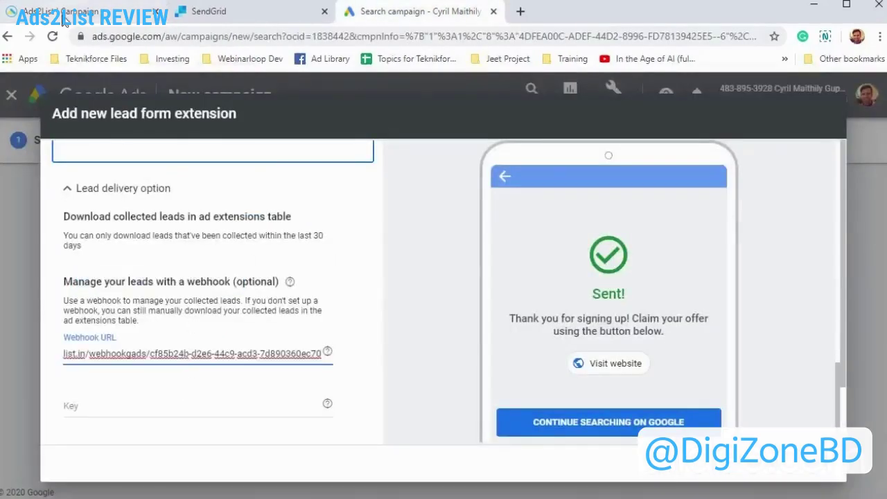
left_click(70, 11)
left_click(538, 275)
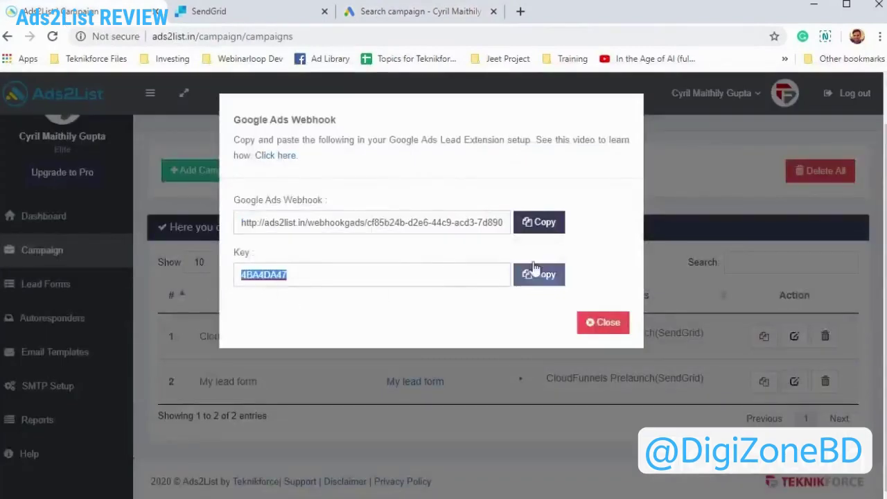
left_click(419, 13)
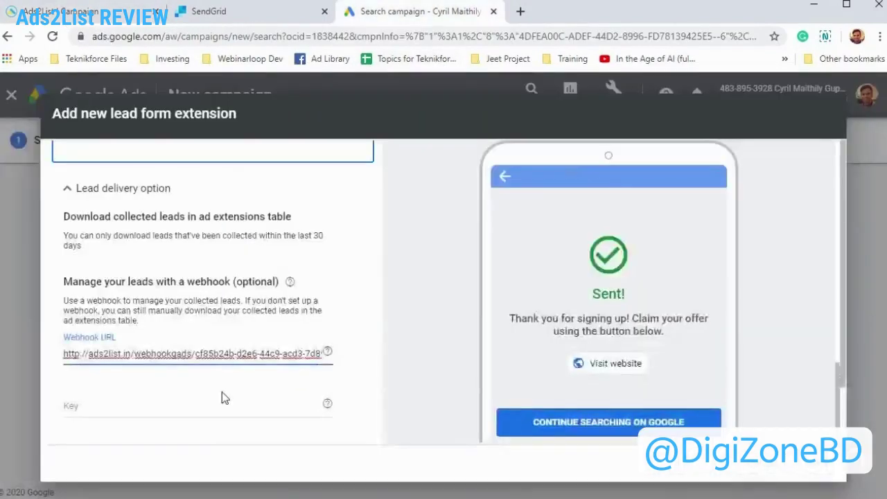
left_click(226, 410)
key("ctrl+v")
- Send test data, confirm the success message, and save the lead form extension
scroll(235, 378, "down", 1)
scroll(208, 360, "down", 1)
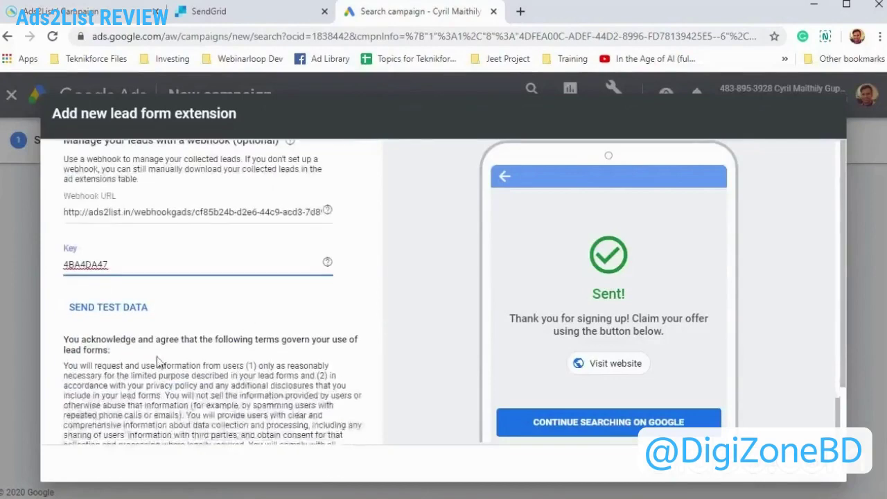
left_click(129, 317)
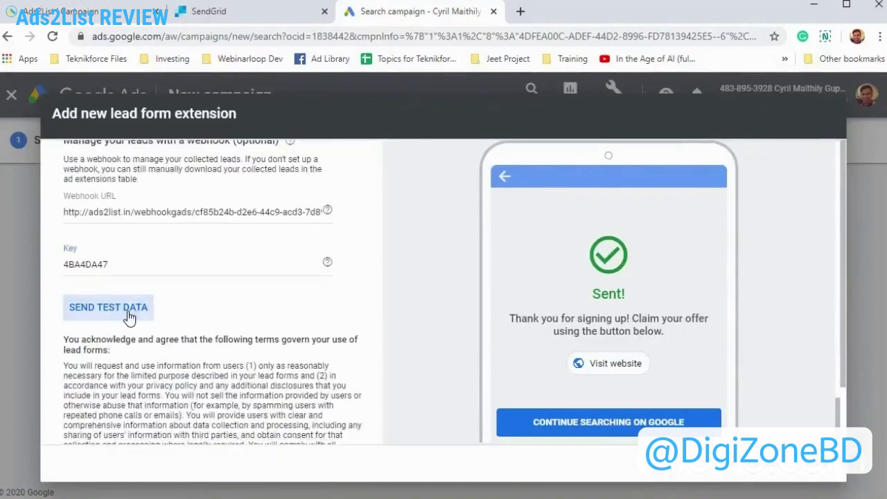
scroll(104, 291, "down", 1)
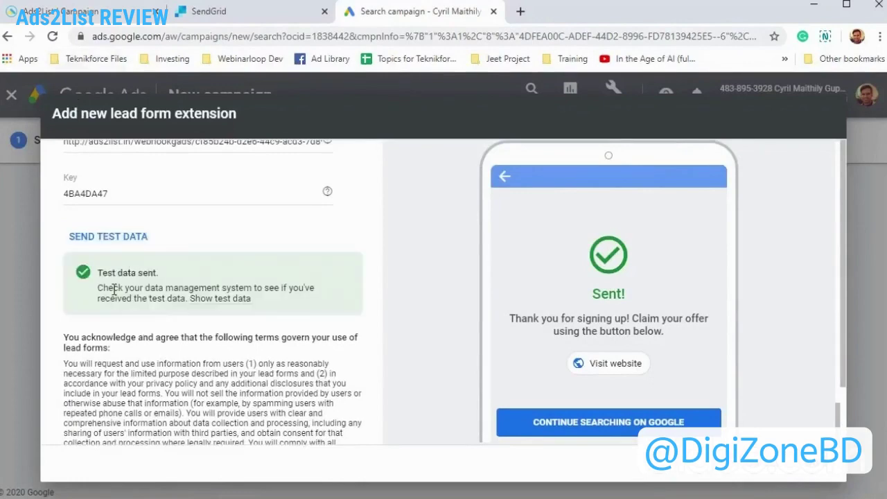
left_click_drag(113, 288, 163, 312)
left_click(103, 276)
scroll(316, 361, "down", 2)
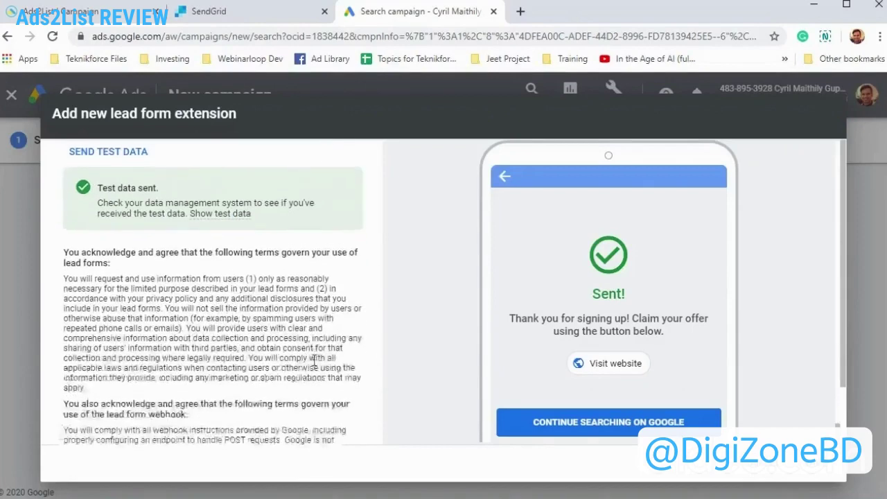
left_click(797, 476)
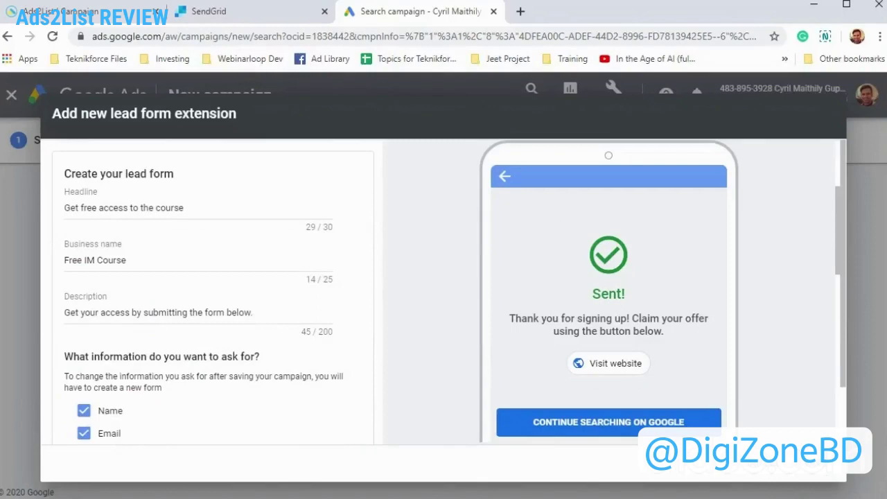
- Scroll back through the campaign setup and cancel an exit attempt
scroll(352, 301, "down", 4)
scroll(352, 301, "up", 3)
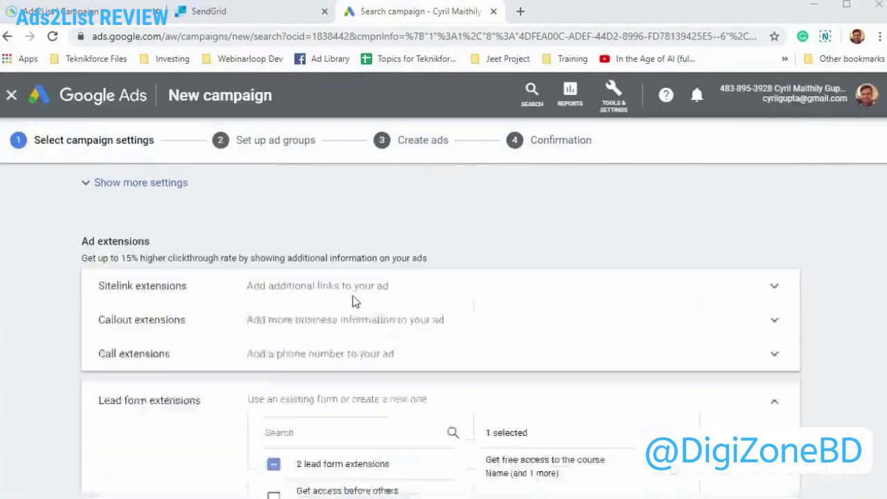
scroll(353, 298, "up", 10)
scroll(239, 238, "up", 6)
scroll(138, 174, "up", 2)
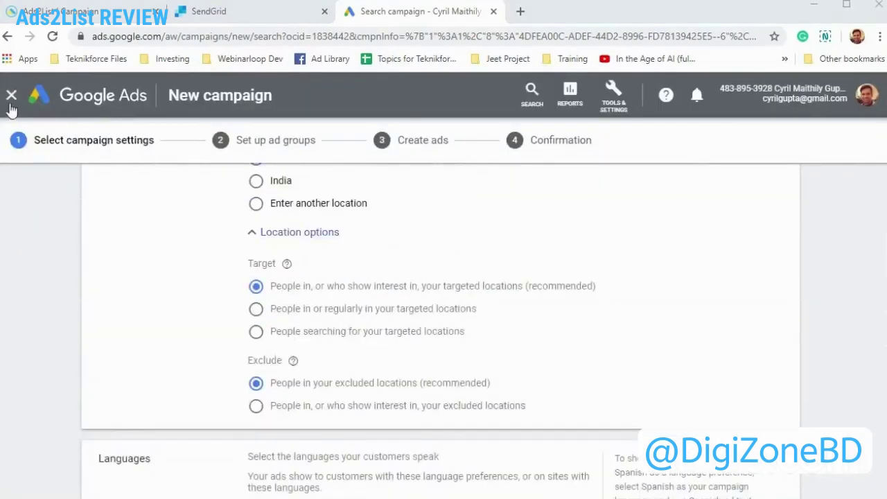
left_click(11, 97)
left_click(586, 317)
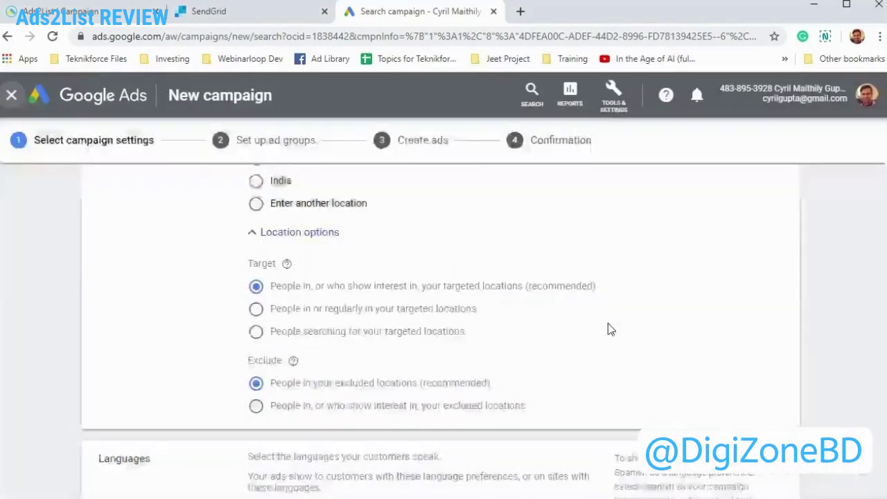
- Save the campaign settings, continue to ad groups, then exit ad group setup
scroll(609, 326, "down", 10)
scroll(416, 381, "down", 8)
left_click(165, 454)
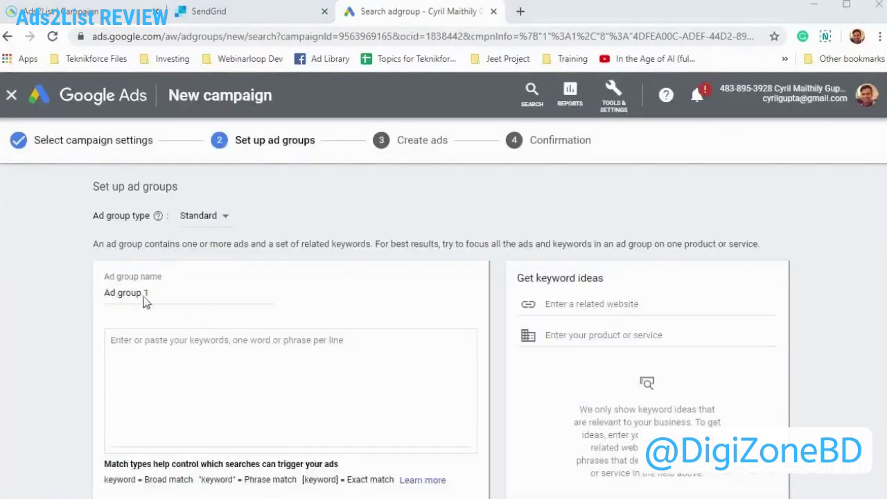
left_click(348, 388)
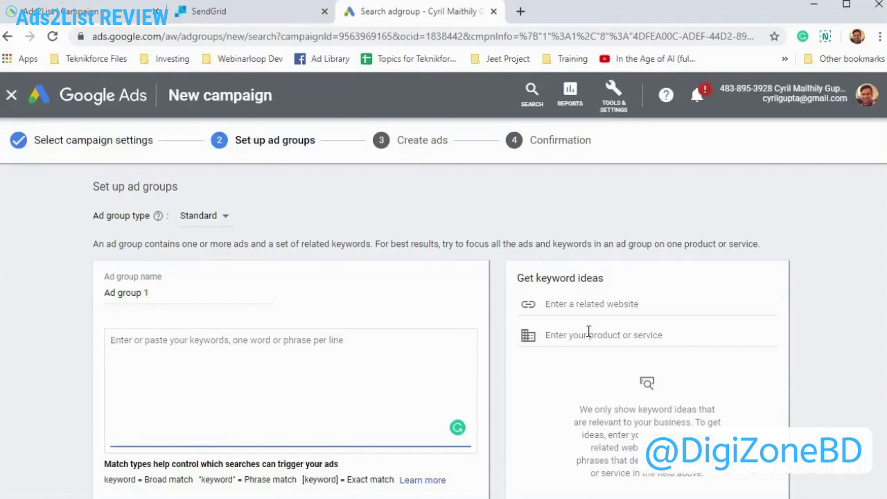
scroll(254, 350, "down", 3)
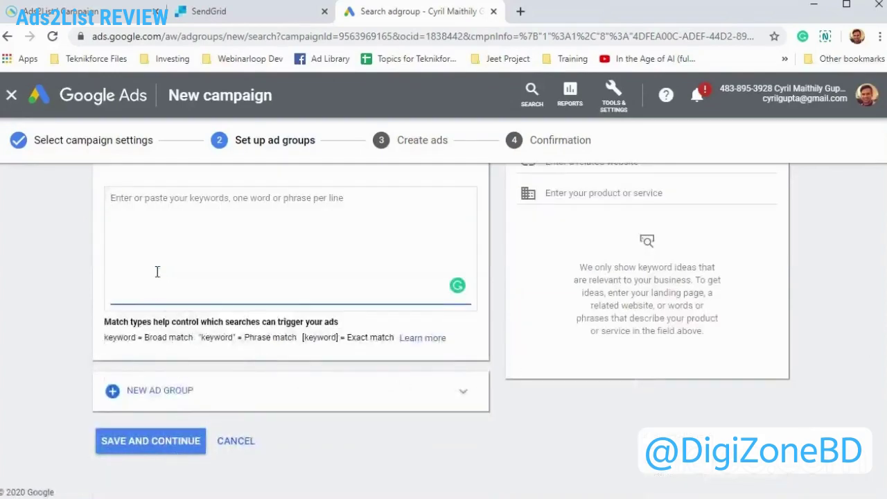
left_click(11, 96)
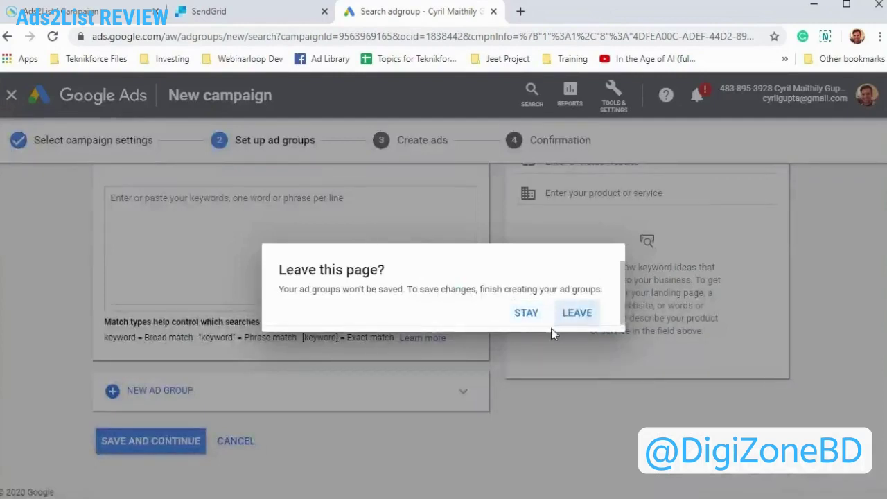
- Confirm leaving Google Ads, then open My lead form's leads in Ads2List
left_click(587, 312)
left_click(90, 11)
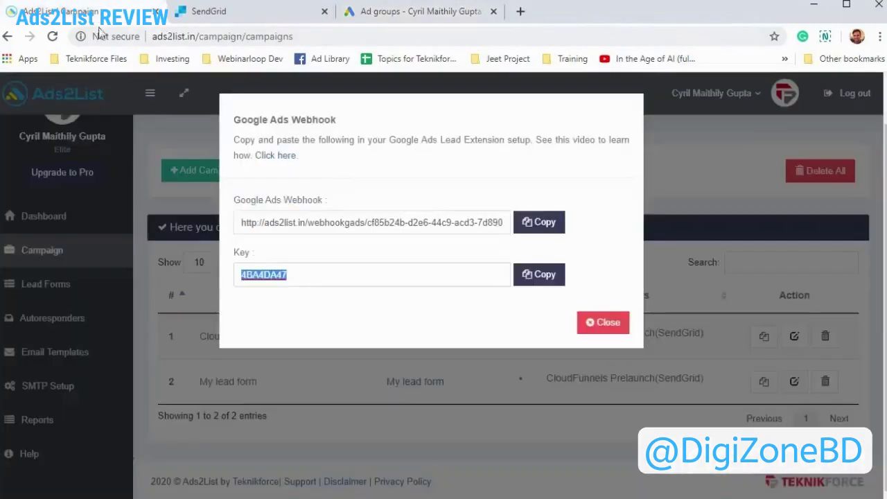
left_click(608, 323)
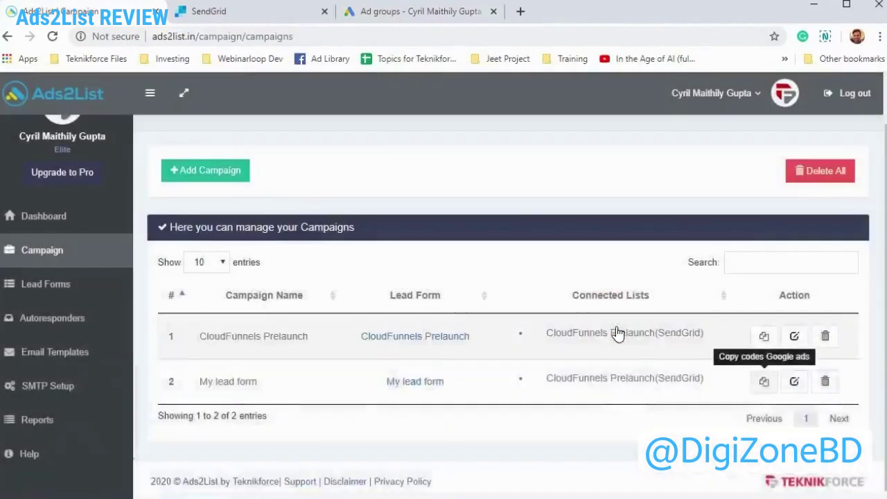
left_click(412, 383)
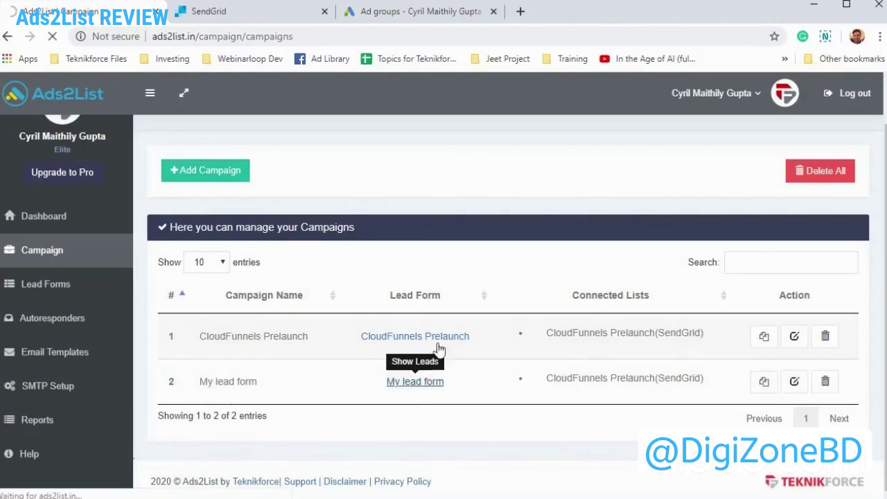
- Highlight the test lead's email, name, creation date, and both lead rows
scroll(347, 395, "down", 1)
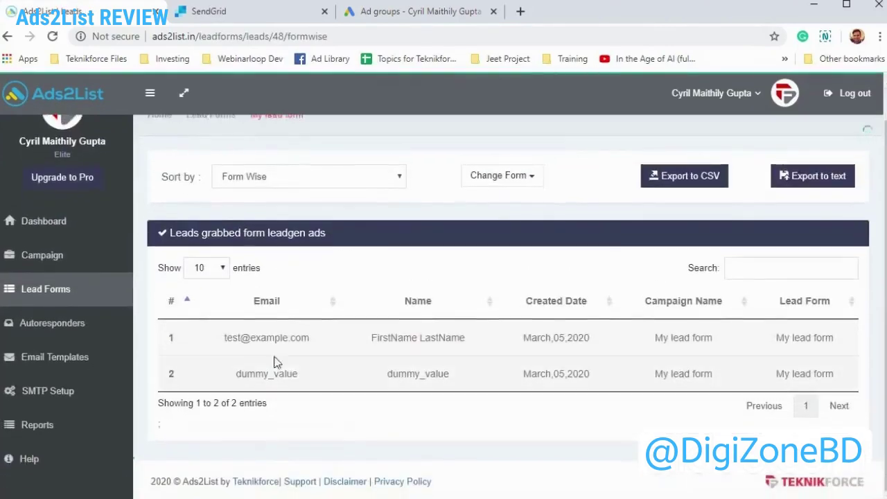
left_click_drag(250, 337, 604, 334)
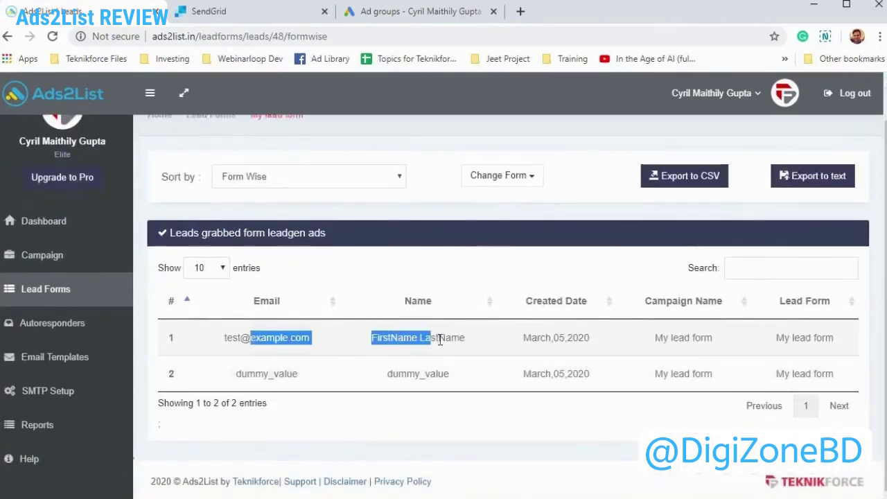
left_click(443, 369)
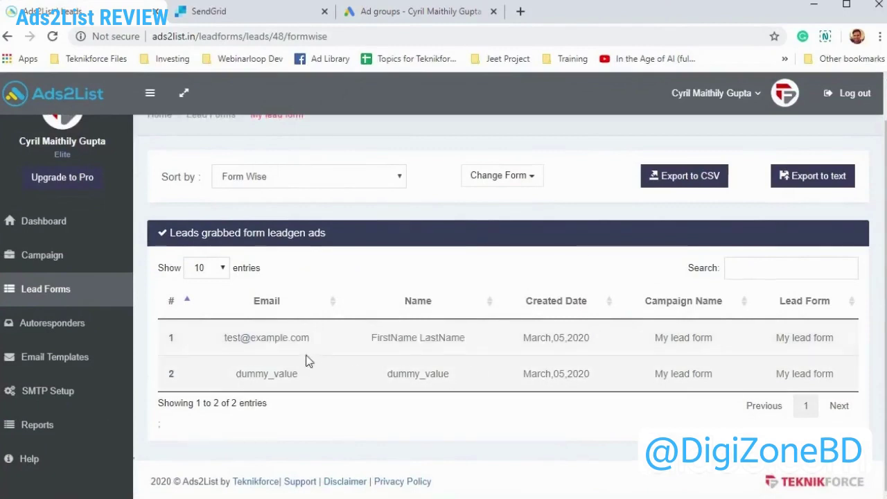
left_click_drag(275, 338, 292, 345)
left_click_drag(238, 338, 442, 333)
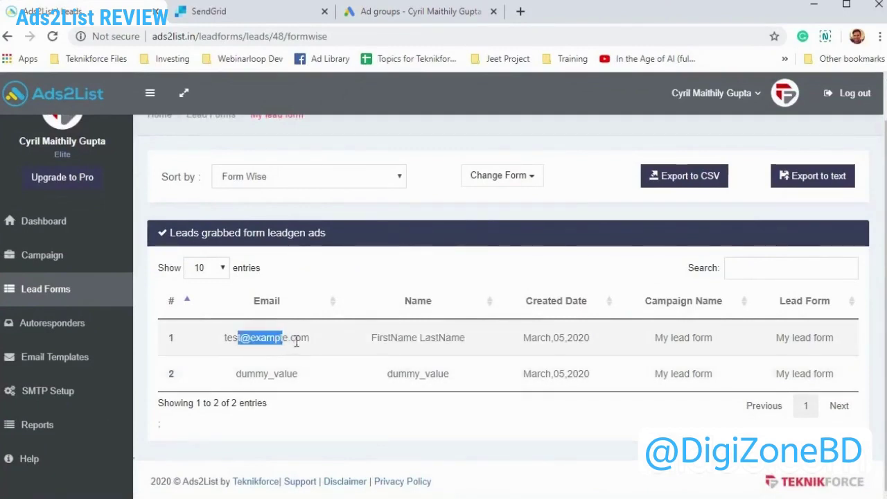
left_click_drag(374, 337, 602, 328)
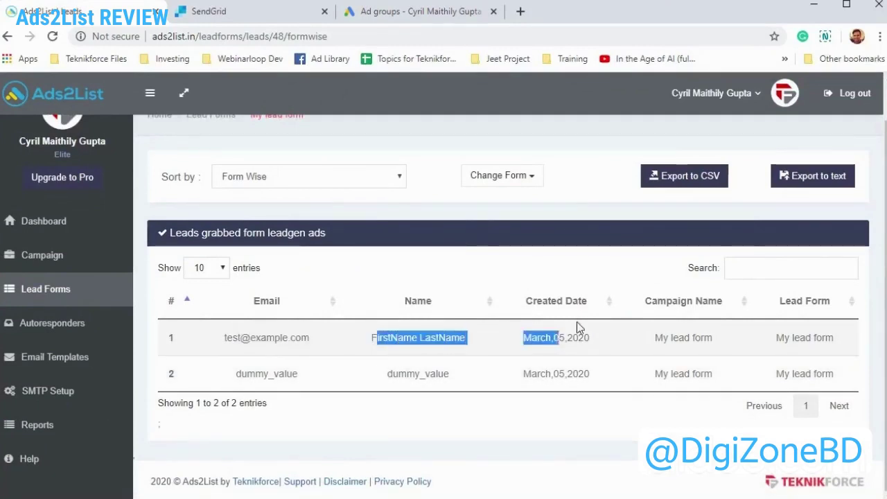
left_click(547, 341)
left_click_drag(548, 341, 624, 336)
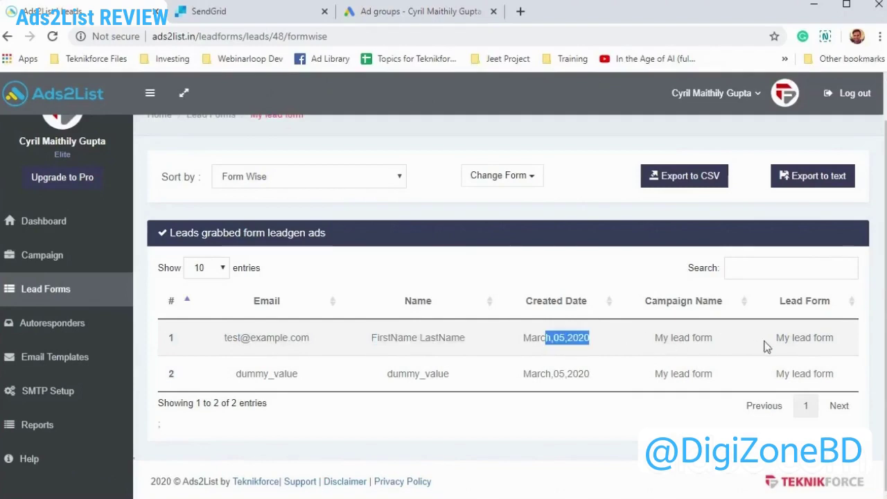
mouse_move(818, 340)
left_mouse_down()
mouse_move(643, 366)
mouse_move(455, 363)
mouse_move(231, 389)
left_mouse_up()
left_click_drag(224, 356, 237, 353)
left_click(229, 367)
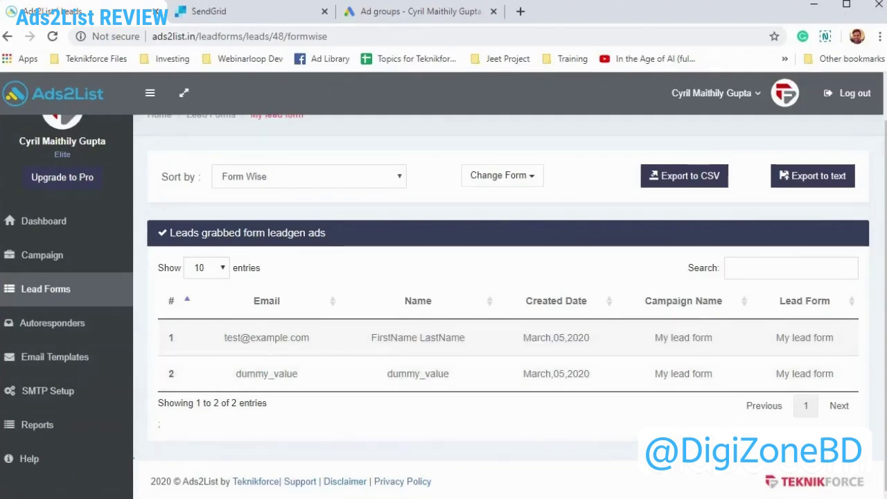
scroll(162, 101, "up", 2)
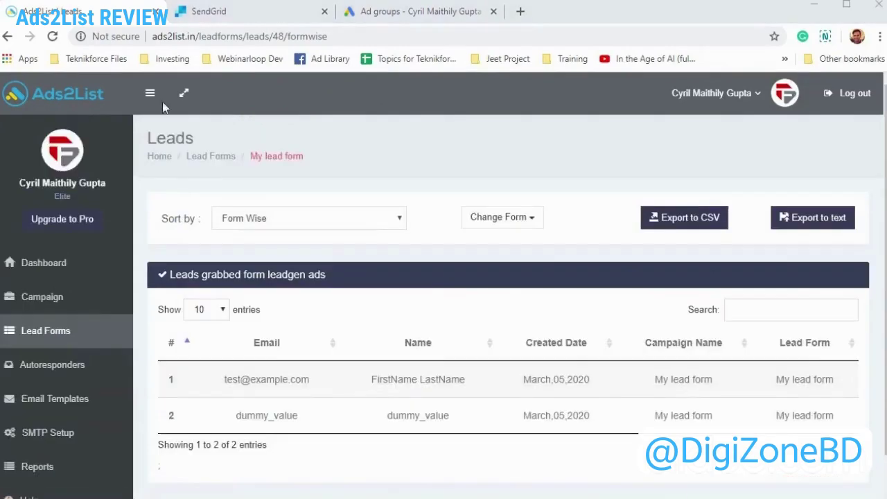
left_click(208, 11)
scroll(289, 276, "up", 2)
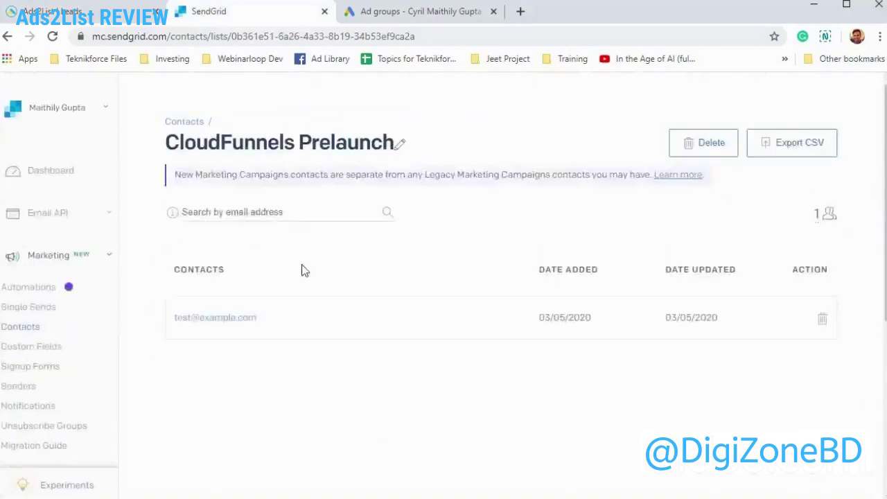
left_click_drag(188, 159, 349, 147)
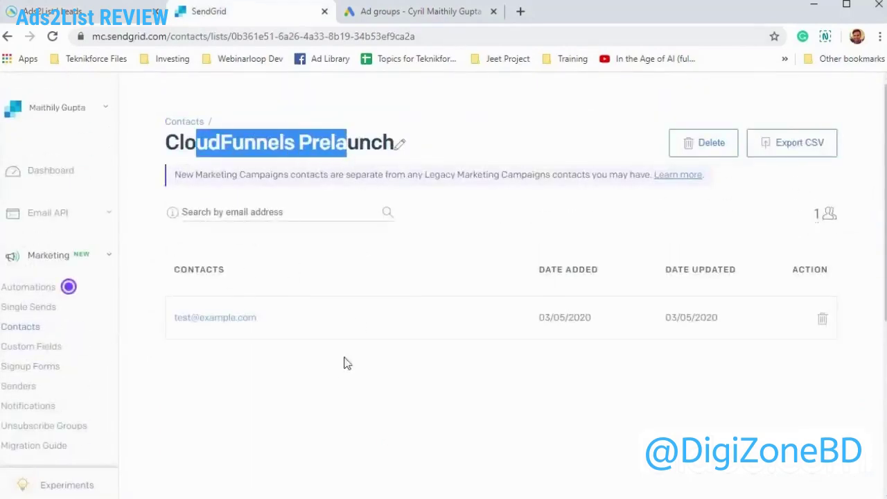
left_click_drag(273, 326, 177, 345)
left_click(176, 345)
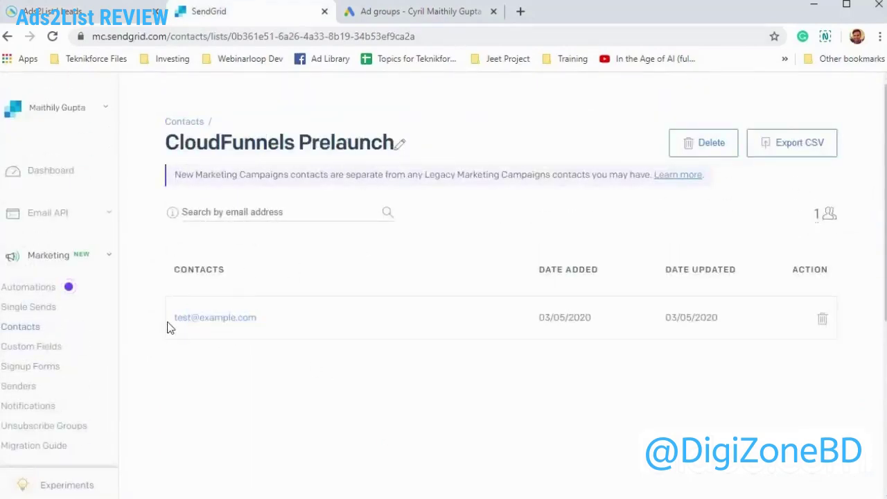
left_click(52, 10)
left_click(239, 12)
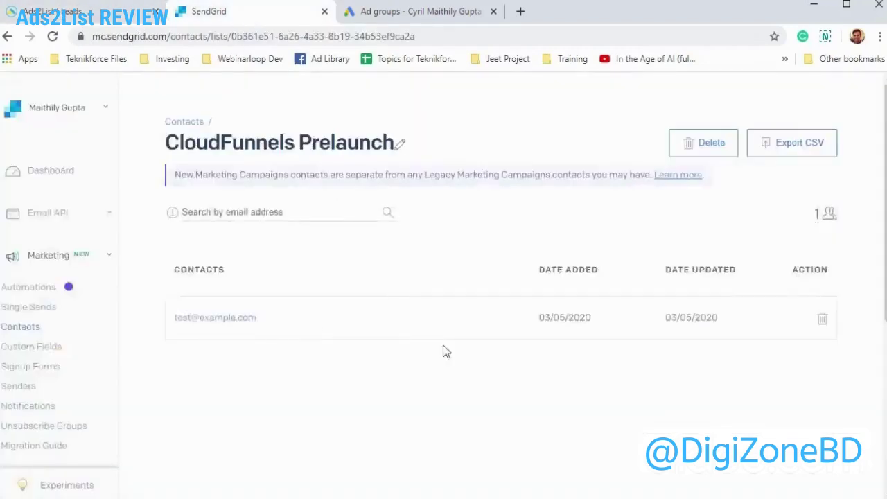